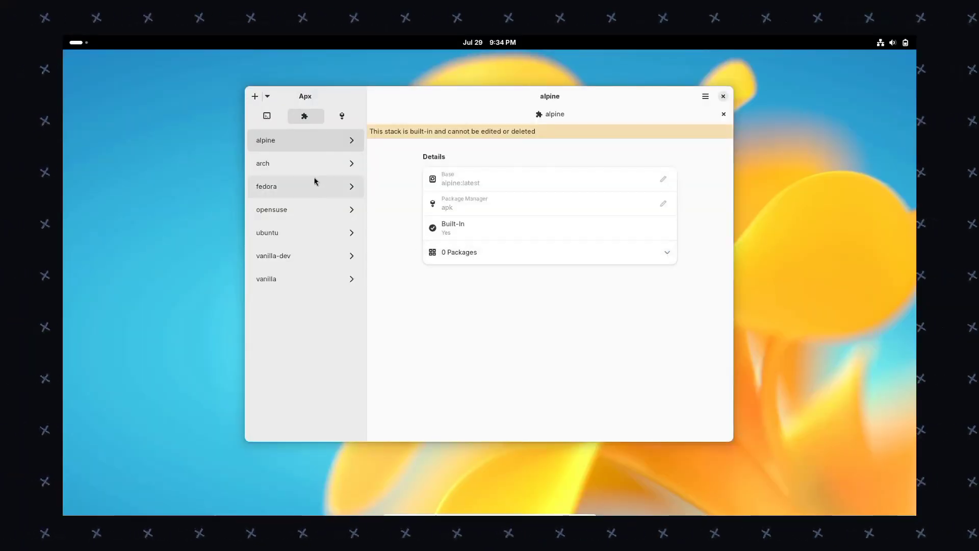
Browse the details of the arch, fedora, opensuse, ubuntu, vanilla-dev and vanilla stacks.
click(316, 163)
click(317, 186)
click(314, 206)
click(314, 232)
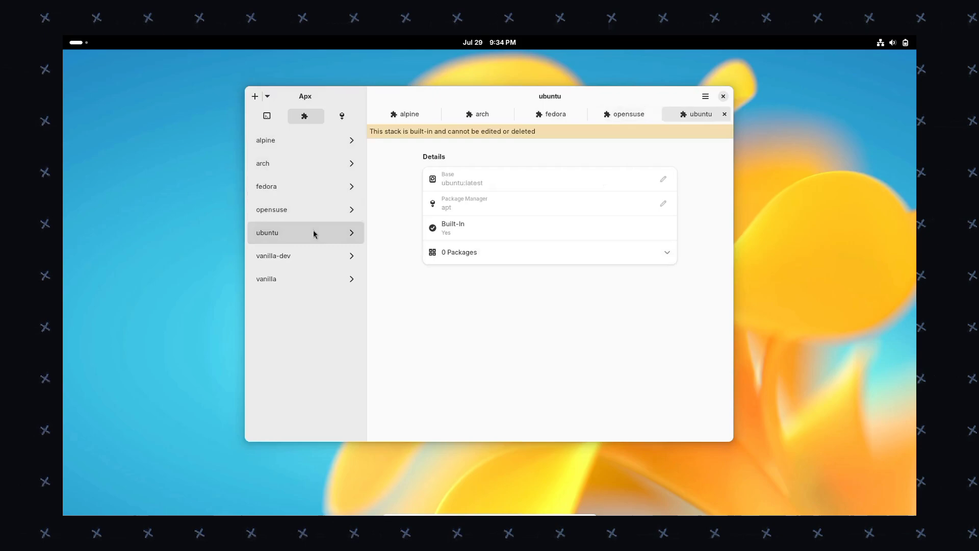
click(313, 255)
click(314, 278)
Review the apt, dnf, pacman and zypper package managers.
click(344, 116)
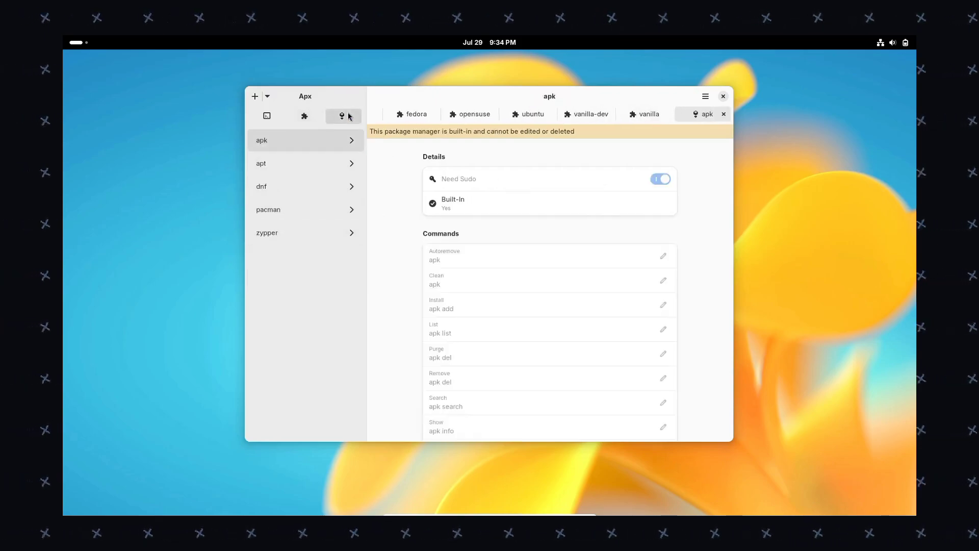
click(332, 163)
click(320, 188)
click(314, 210)
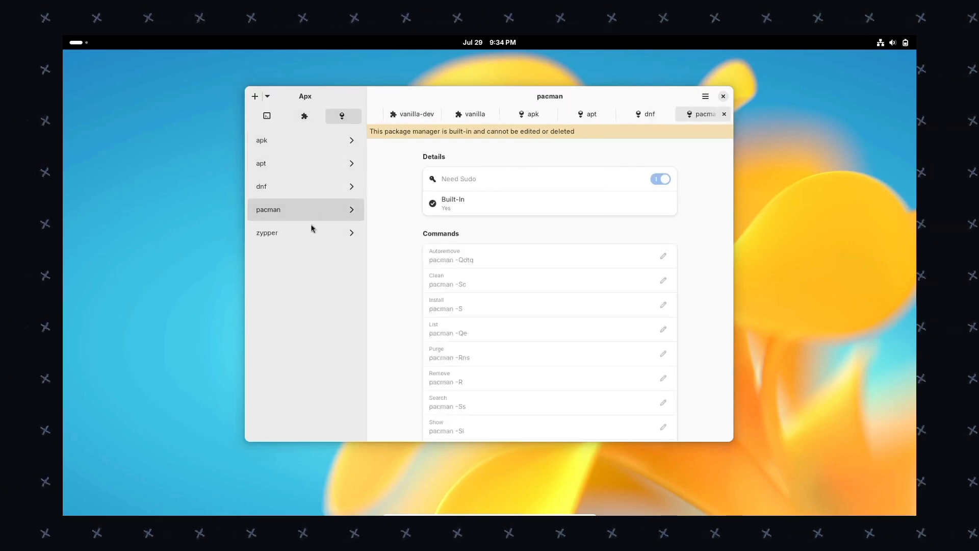
click(312, 233)
Create a new subsystem named 'arc' based on the arch stack.
click(266, 116)
click(255, 95)
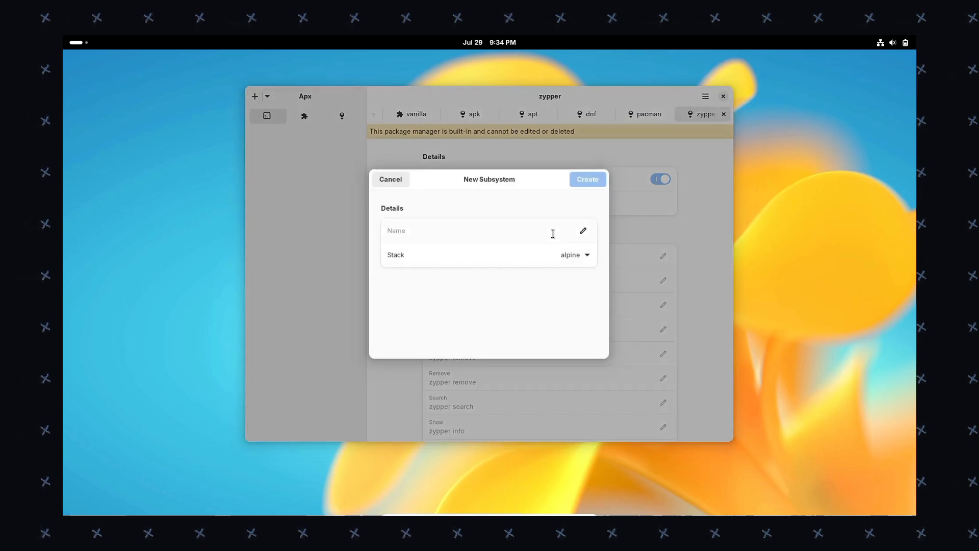
click(578, 258)
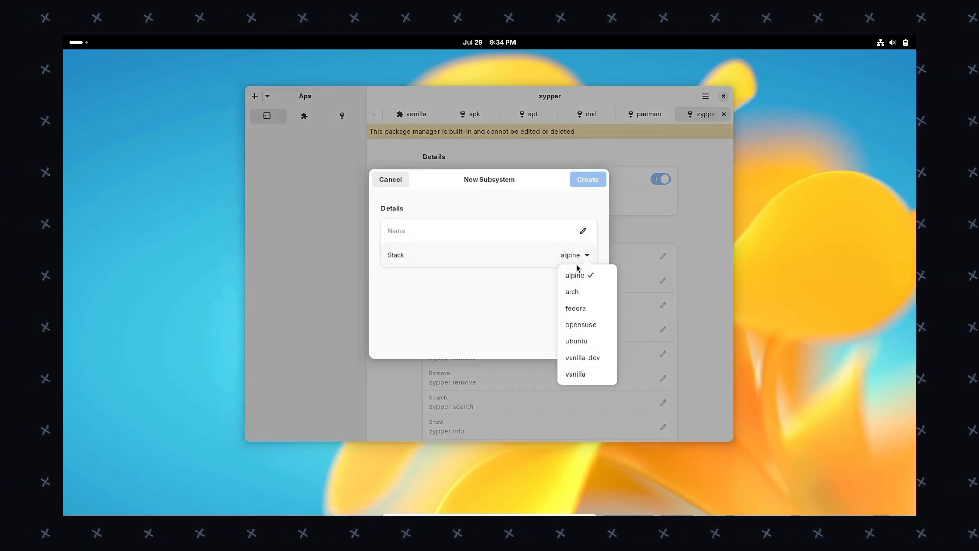
click(582, 292)
click(468, 227)
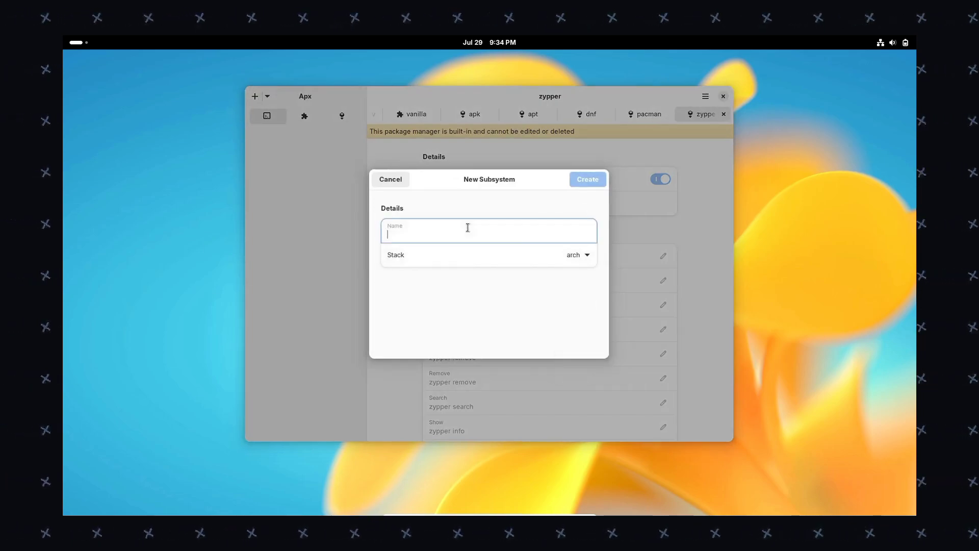
text(arch)
key(Return)
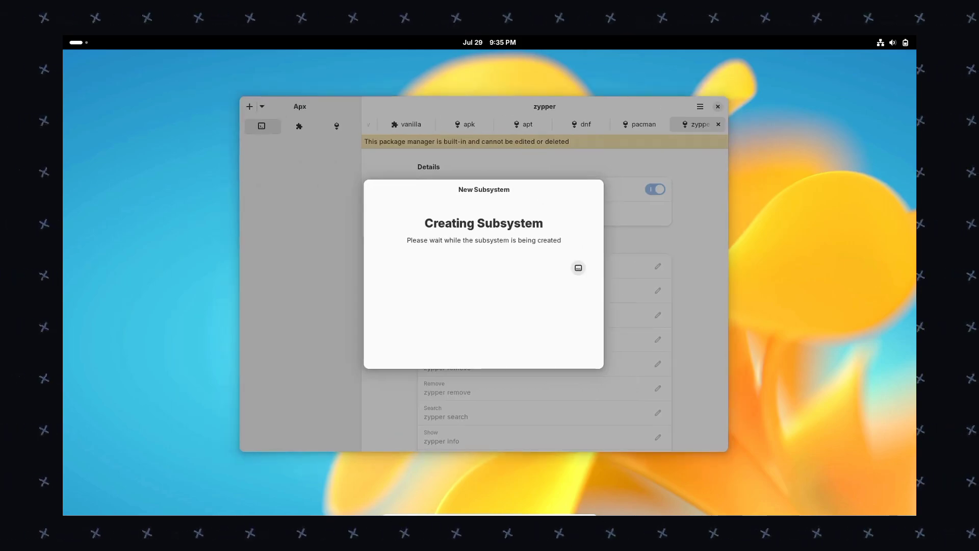
Return to Apx through the app grid and inspect the new arch01 subsystem.
key(super)
click(580, 488)
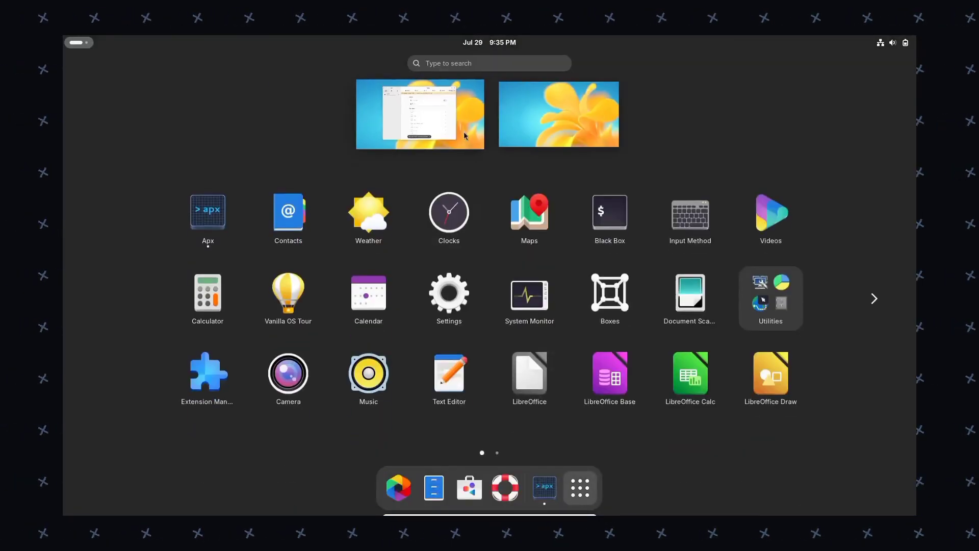
click(465, 136)
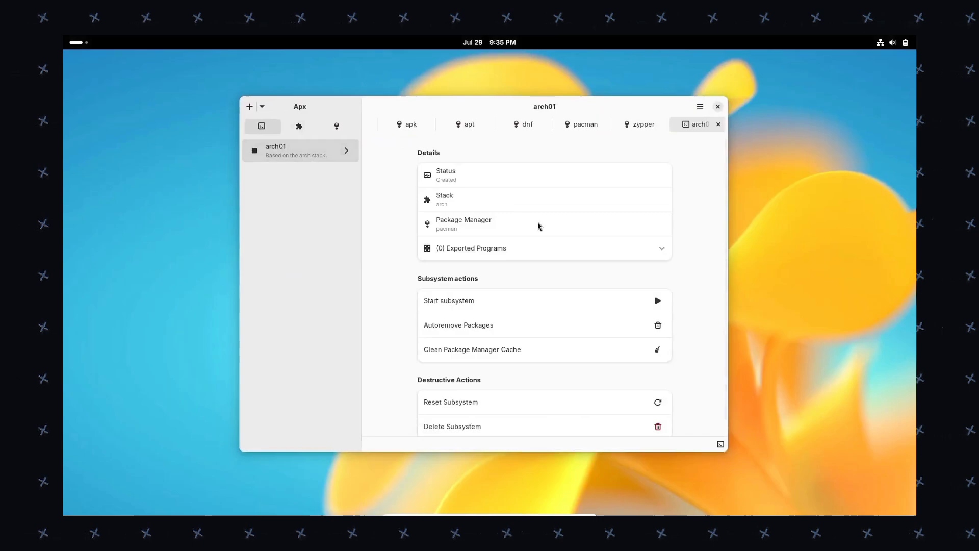
scroll(638, 228, down, 1)
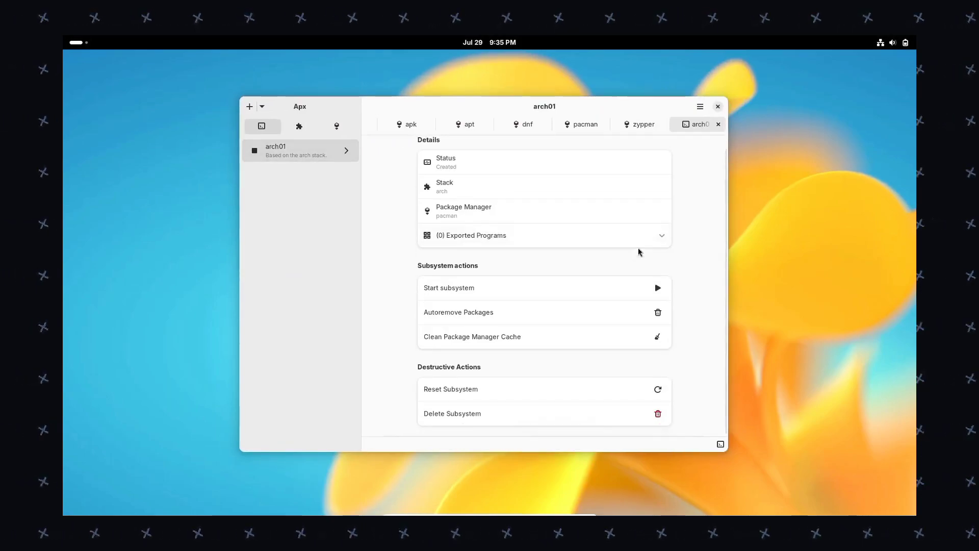
scroll(641, 226, up, 1)
click(700, 106)
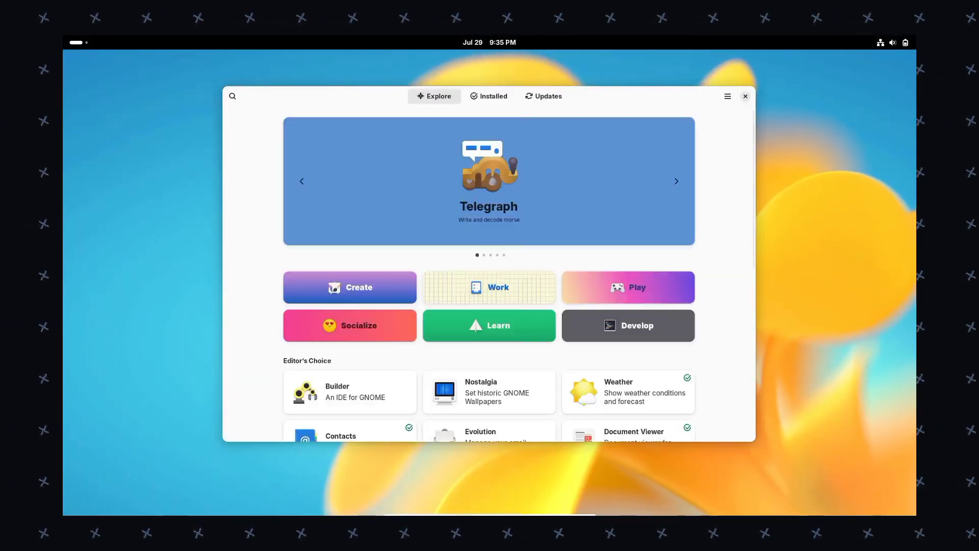
View the About Software information and the Flathub software repository.
click(724, 99)
click(716, 161)
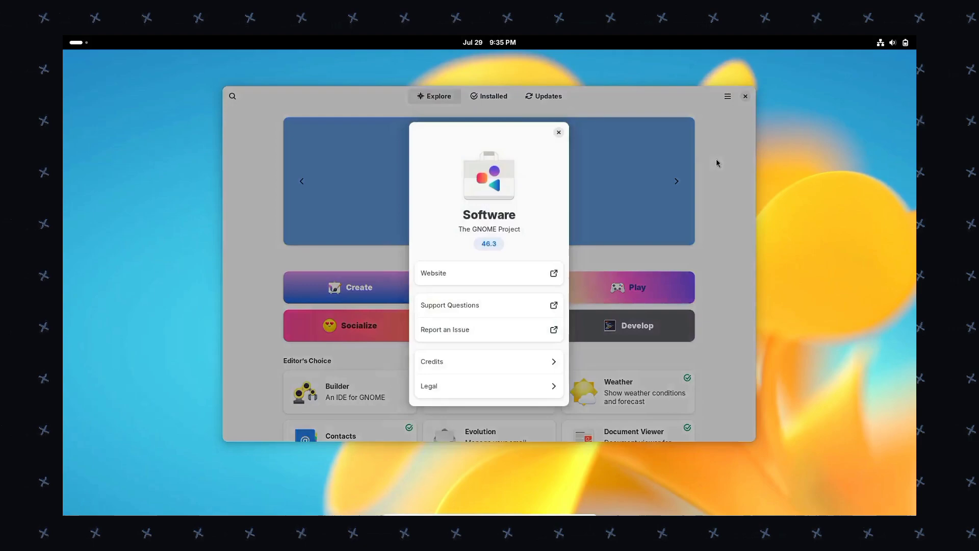
click(558, 132)
click(727, 96)
click(711, 116)
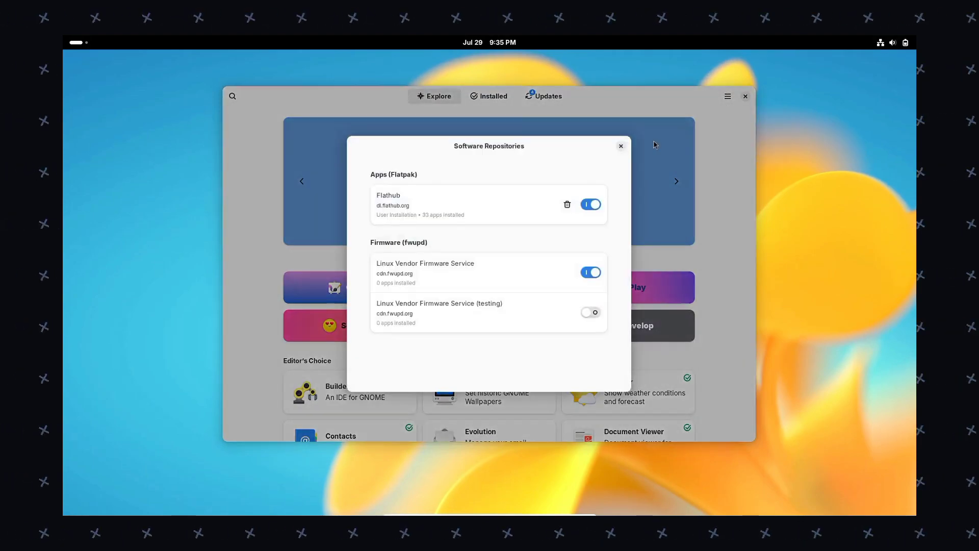
click(621, 146)
Check the four pending platform updates, then close Software.
click(530, 96)
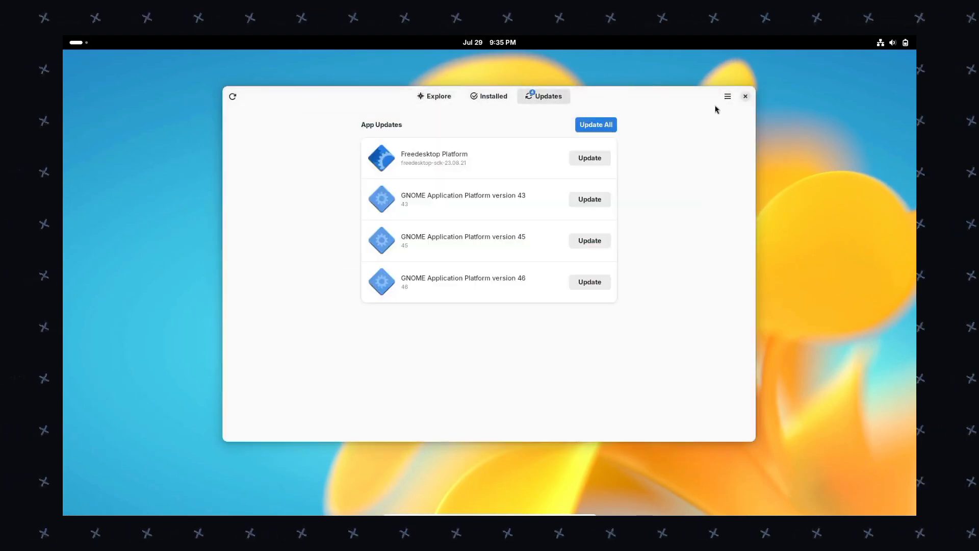
click(744, 96)
click(474, 42)
Launch the Settings app from the app grid.
click(477, 43)
key(super)
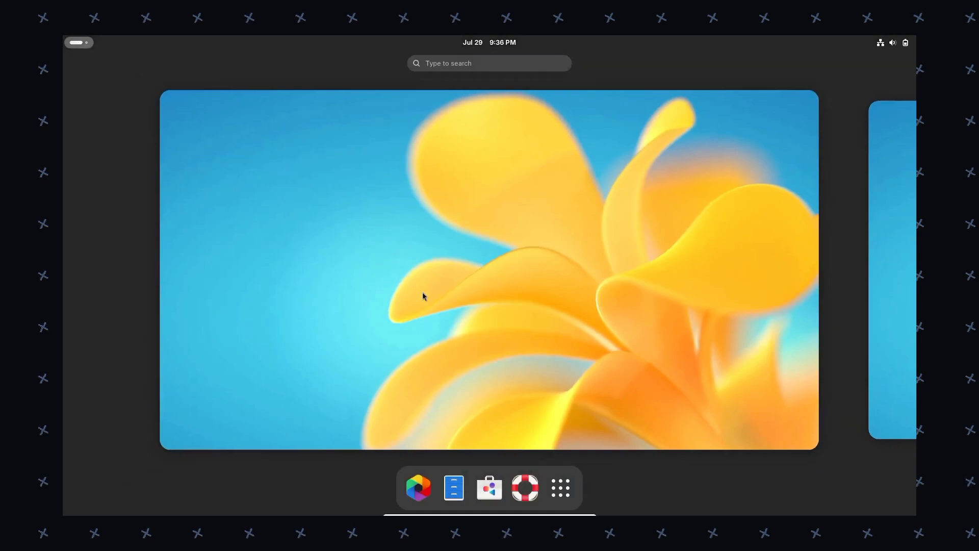
scroll(422, 295, down, 1)
key(super)
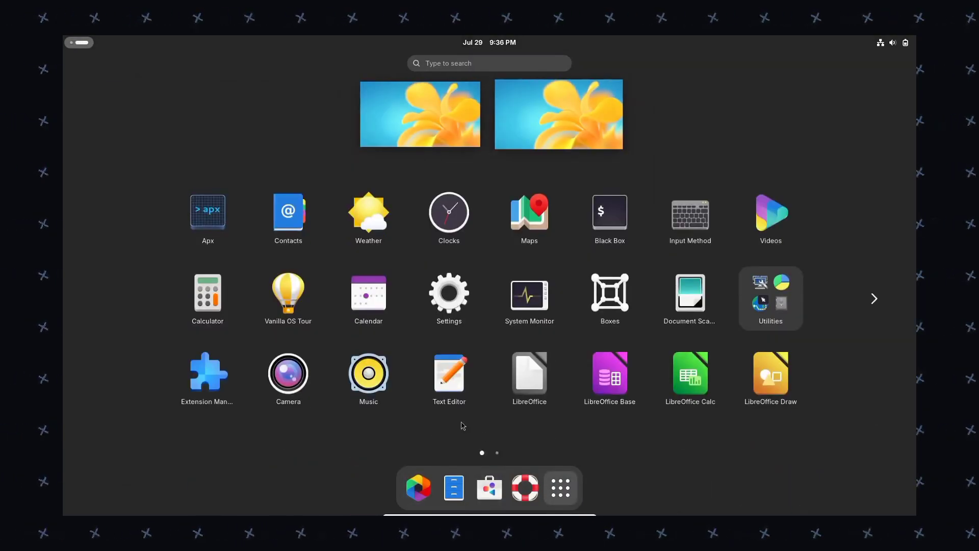
scroll(463, 425, down, 1)
scroll(461, 425, up, 1)
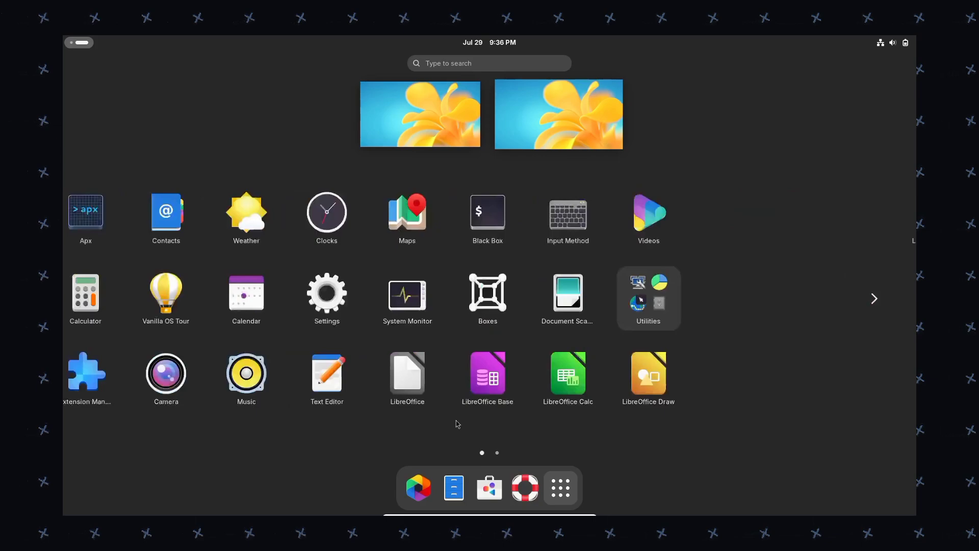
click(444, 294)
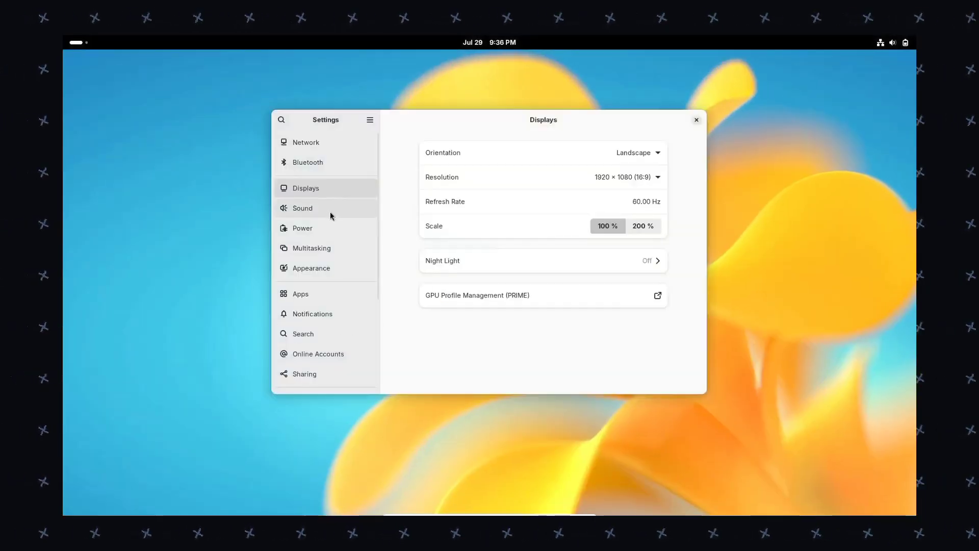
Turn off Smart updates in System > Software Updates, authenticating with the password.
scroll(331, 212, down, 5)
click(334, 379)
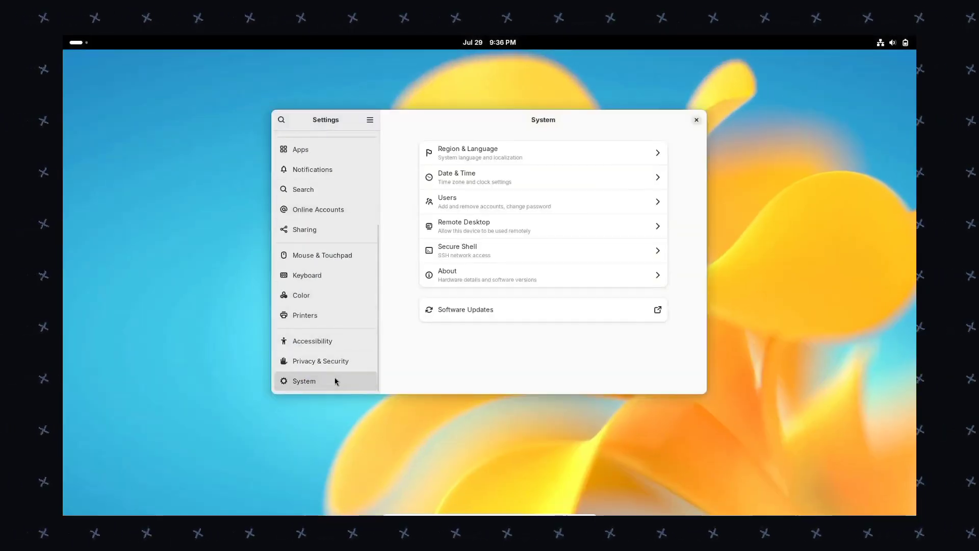
click(489, 314)
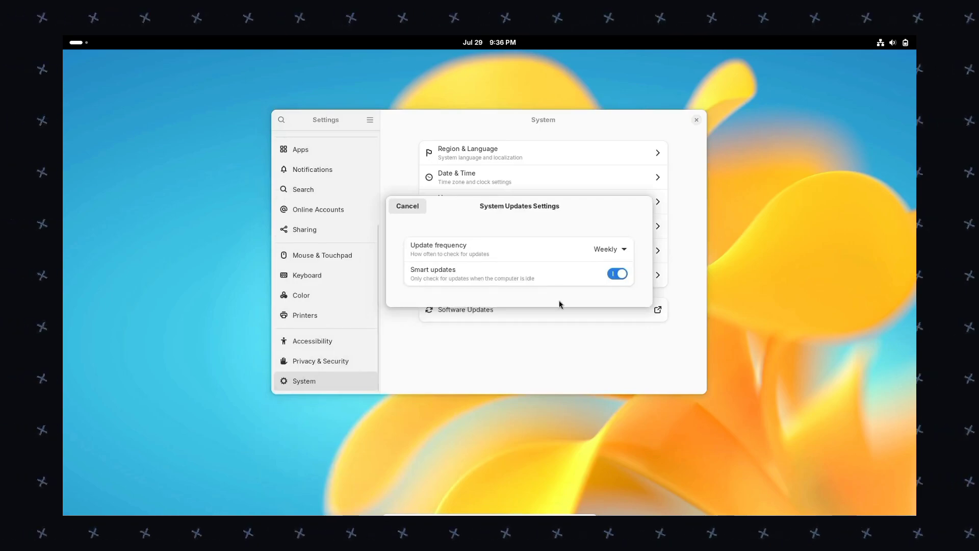
text(a)
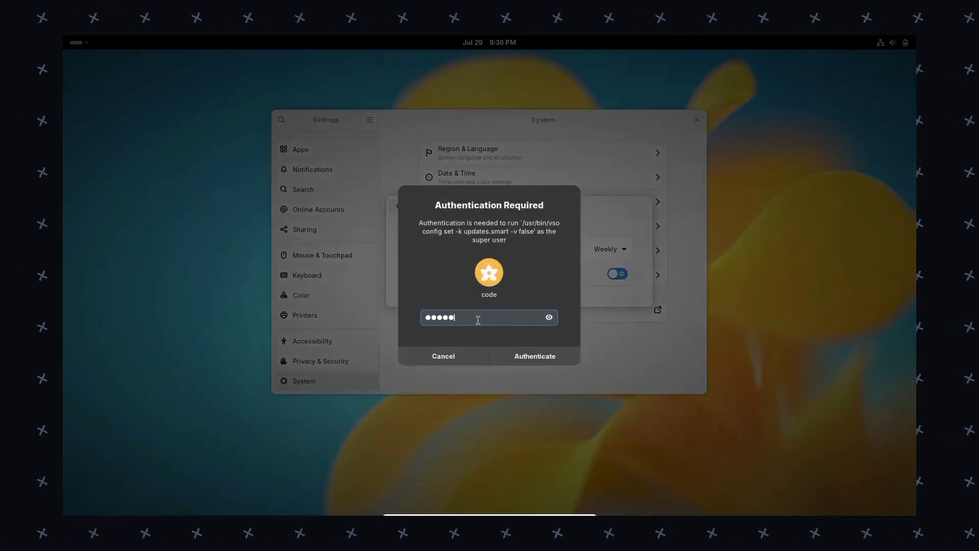
key(Return)
Turn Smart updates back on with the password and dismiss the update preferences.
click(617, 250)
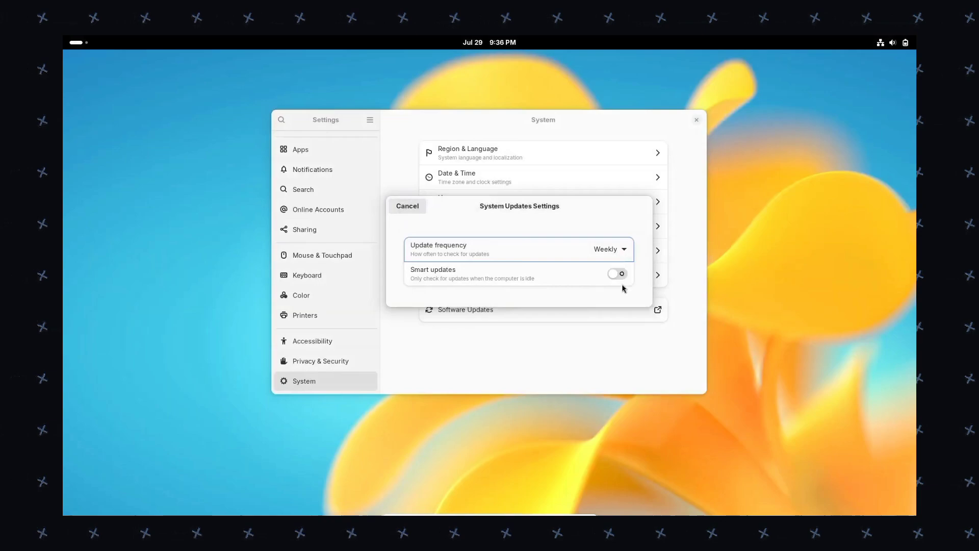
click(603, 281)
text(aaaa)
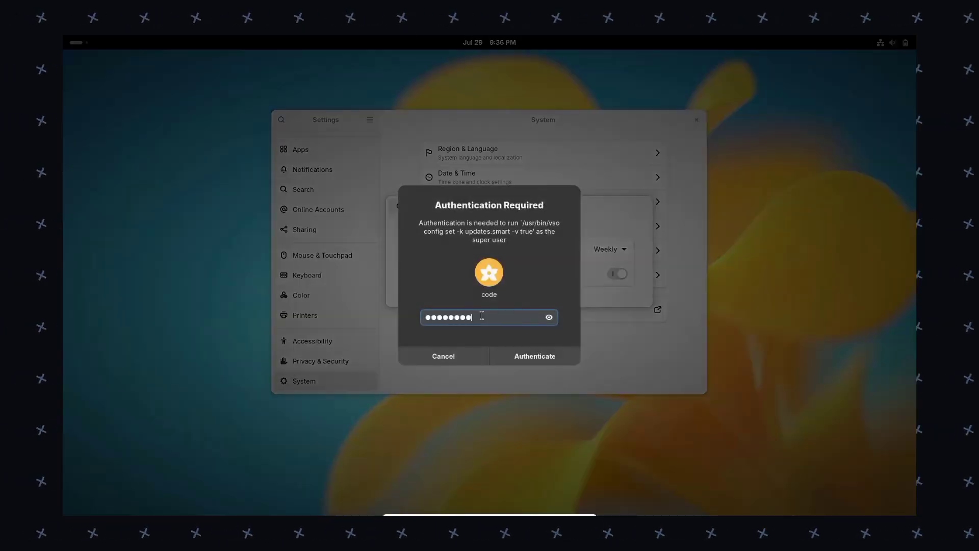
text(aaaa)
key(Return)
click(405, 204)
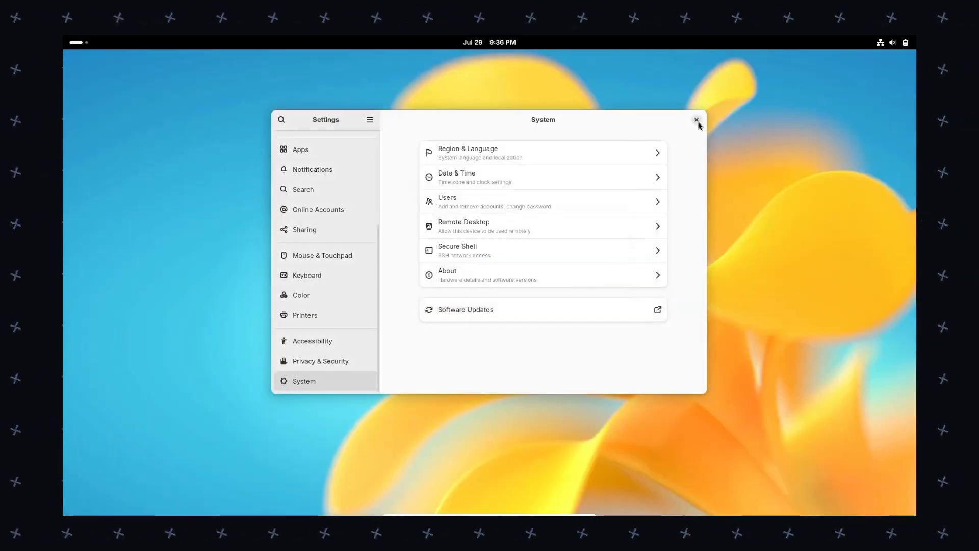
View the VirtualBox machine's System Details under About, then quit Settings.
click(596, 275)
scroll(595, 273, down, 1)
click(585, 375)
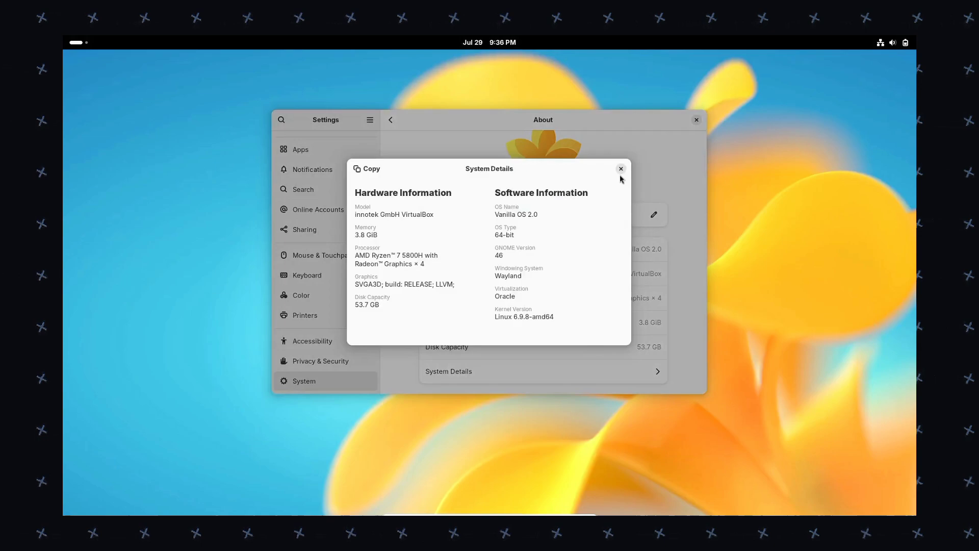
click(620, 169)
key(ctrl+q)
Peek at the calendar panel and the Quick Settings sound output choices.
click(490, 42)
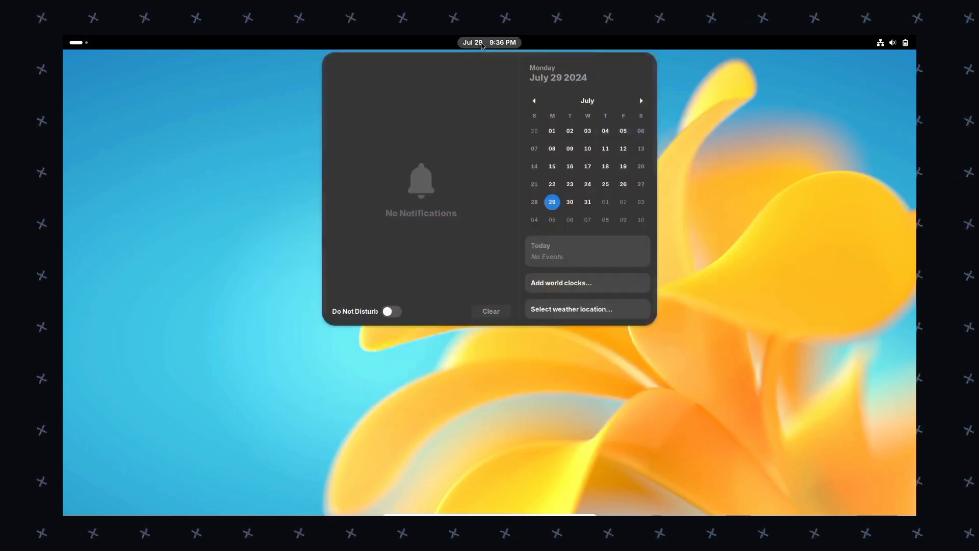
click(489, 42)
click(905, 42)
click(898, 88)
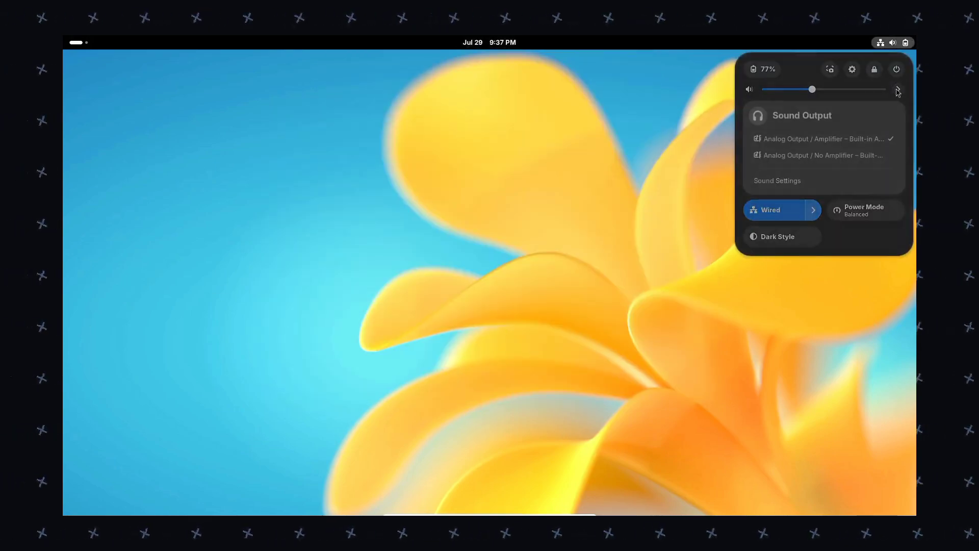
click(897, 88)
Show the Activities overview and full app grid, then return to the desktop.
click(77, 42)
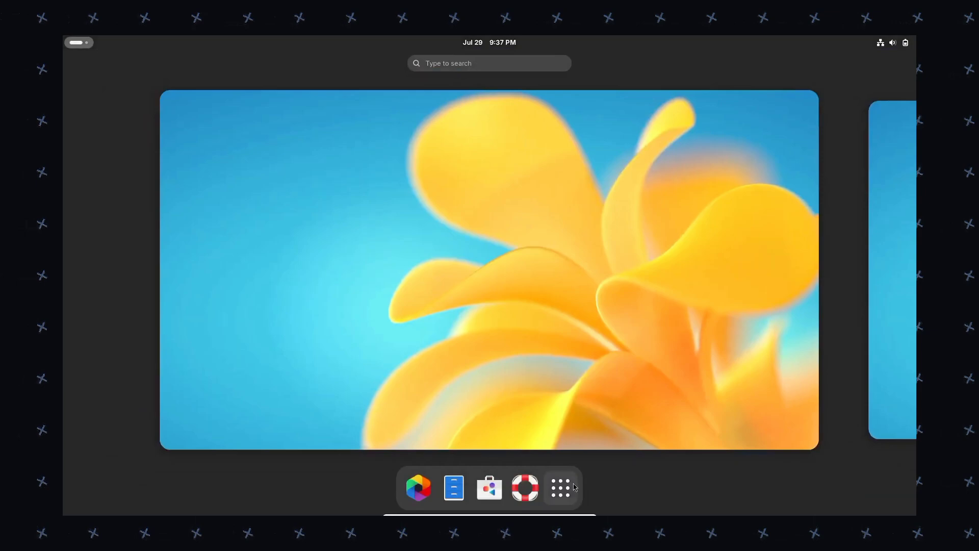
key(super)
scroll(512, 341, up, 1)
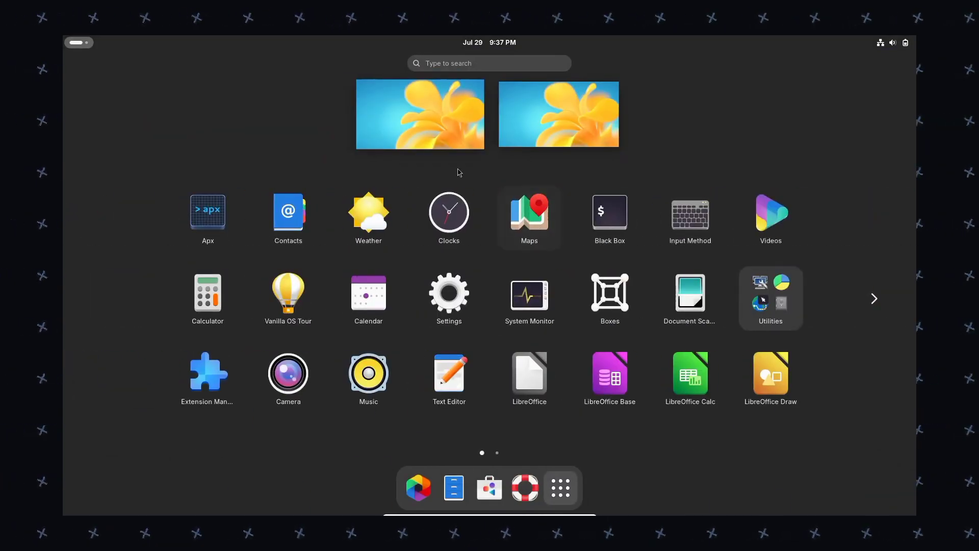
key(Escape)
Open Display Settings from the desktop's right-click menu and view Night Light.
click(563, 193)
right_click(562, 190)
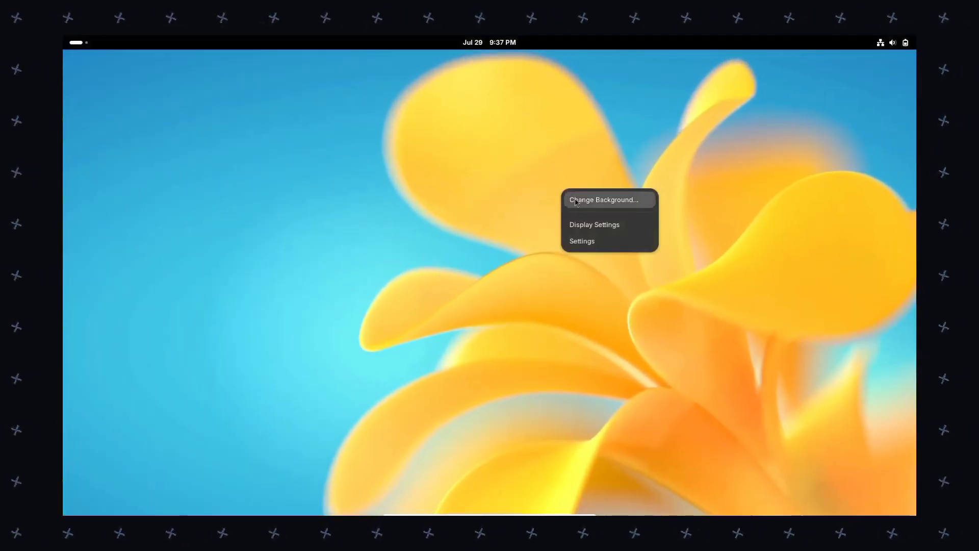
click(590, 226)
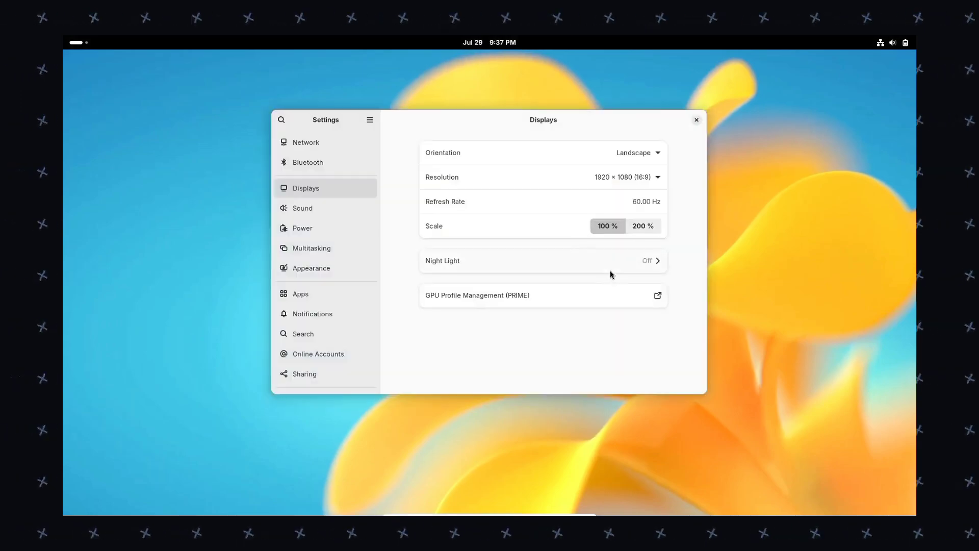
click(612, 269)
Switch the Appearance style to Dark.
click(389, 121)
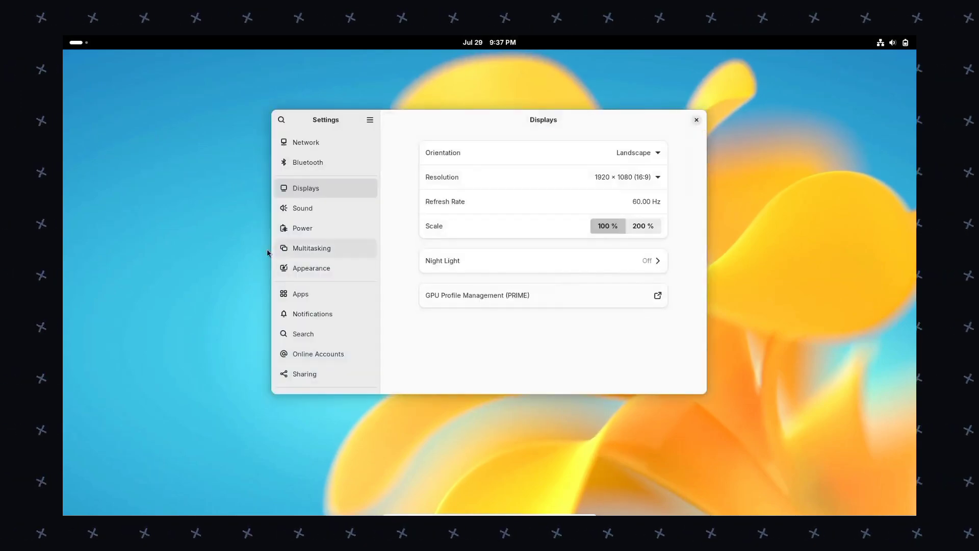
click(338, 267)
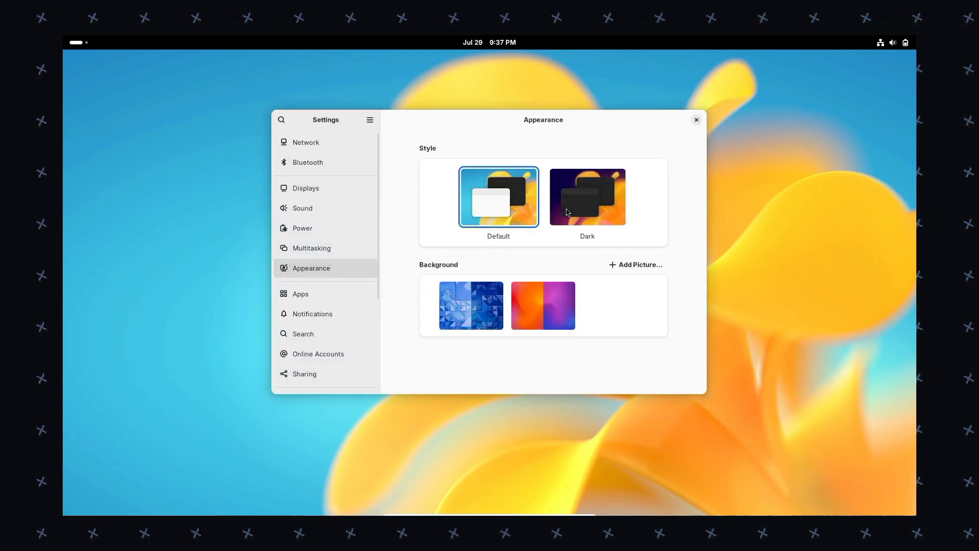
click(567, 212)
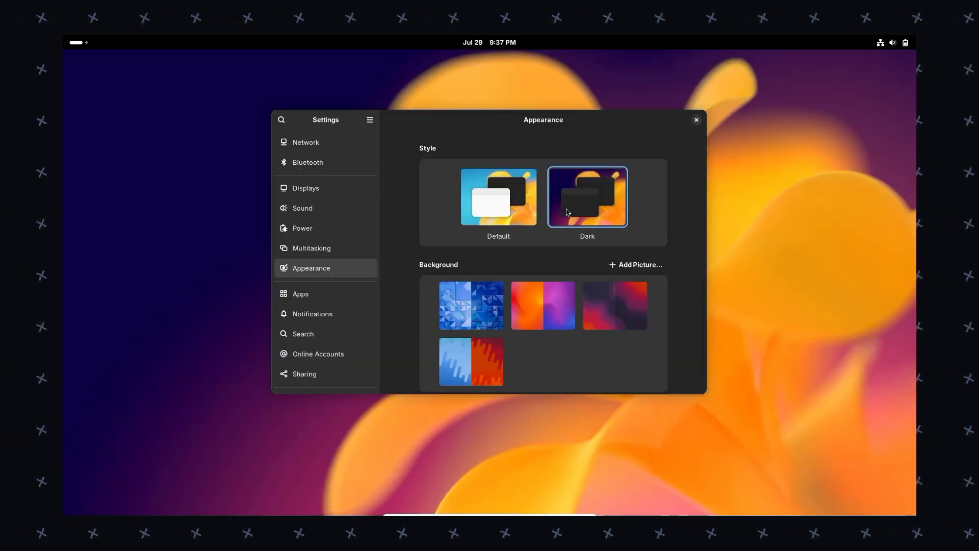
Close Settings and glance at the calendar and Quick Settings sound outputs.
click(696, 119)
click(490, 42)
click(786, 59)
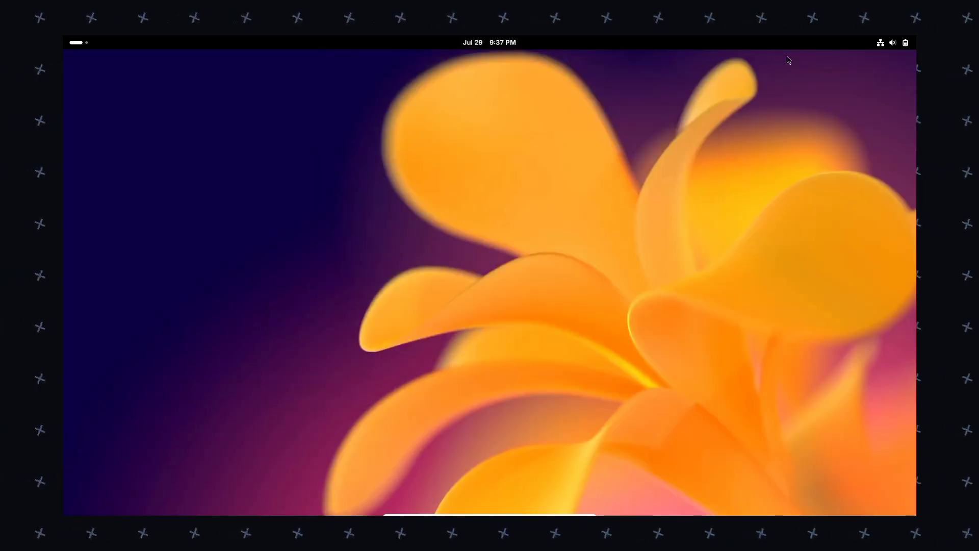
click(887, 45)
click(898, 89)
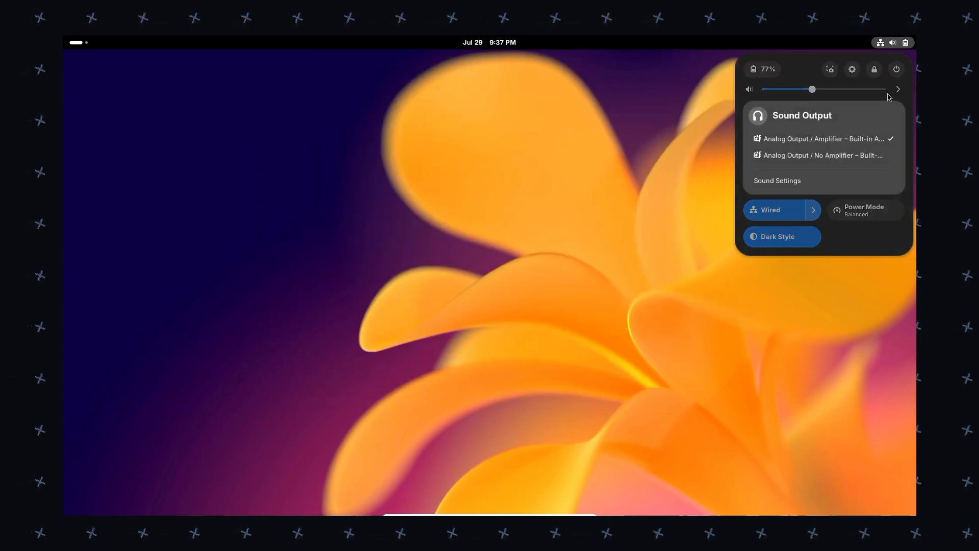
click(898, 89)
Launch Firefox from the app grid.
key(super)
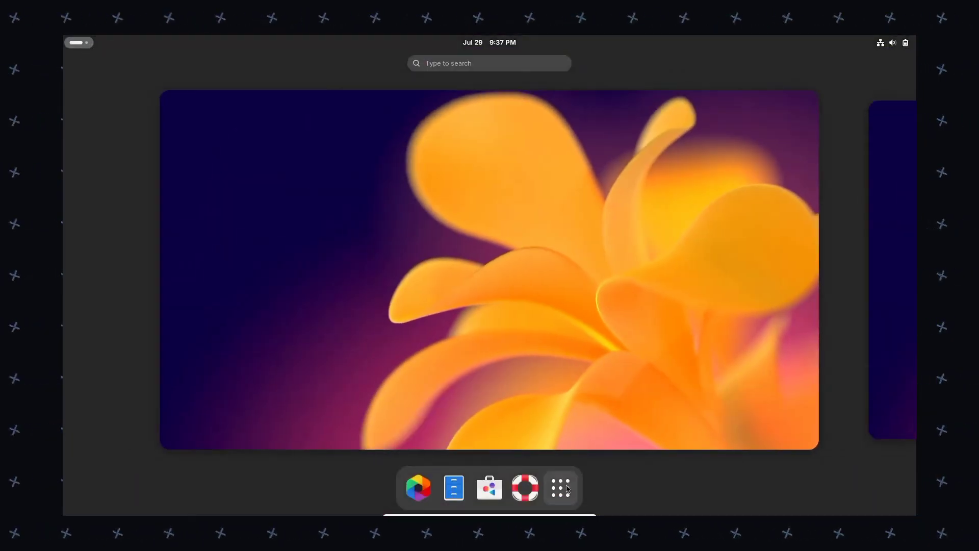
click(566, 488)
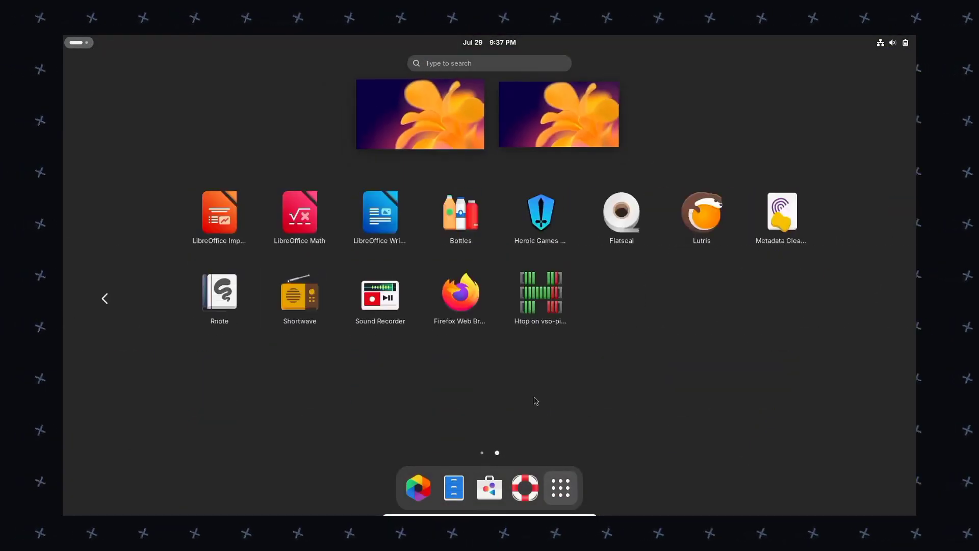
key(super)
key(super)
click(570, 486)
scroll(736, 374, down, 1)
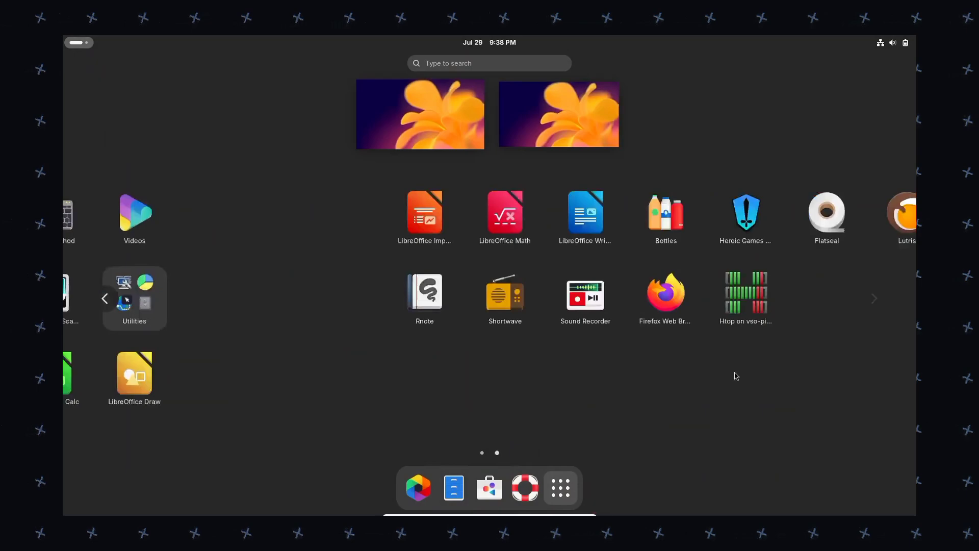
click(443, 300)
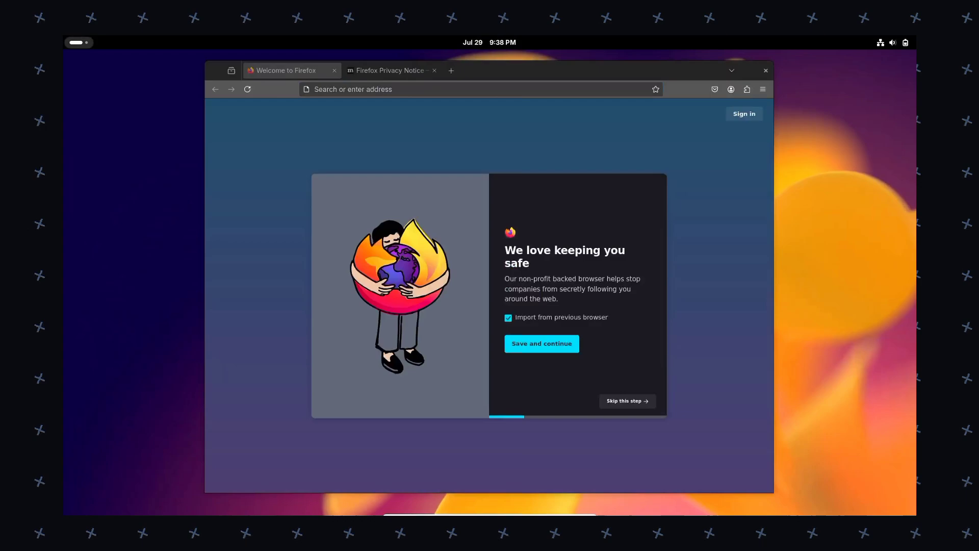
Close the Privacy Notice and Welcome tabs, leaving a New Tab with the address bar focused.
click(434, 70)
click(351, 70)
click(334, 70)
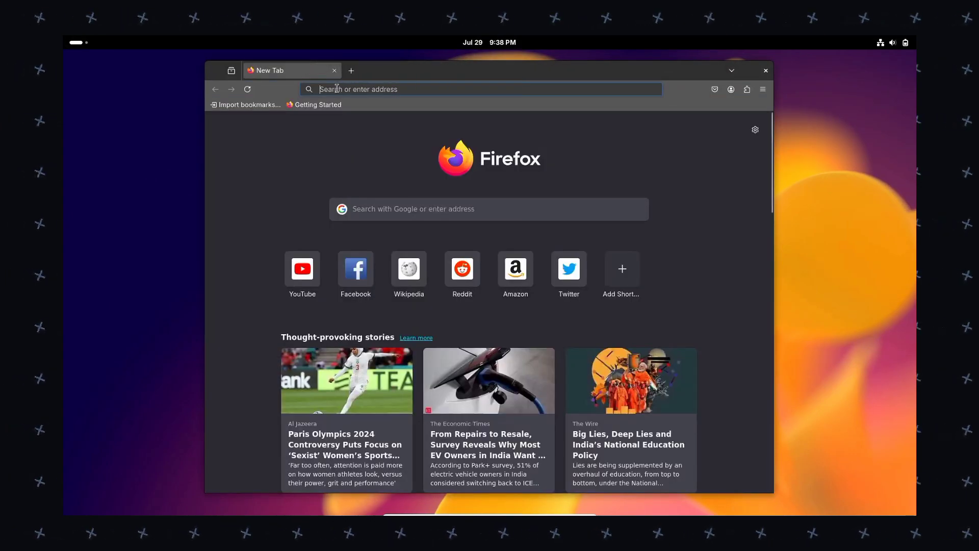
click(336, 89)
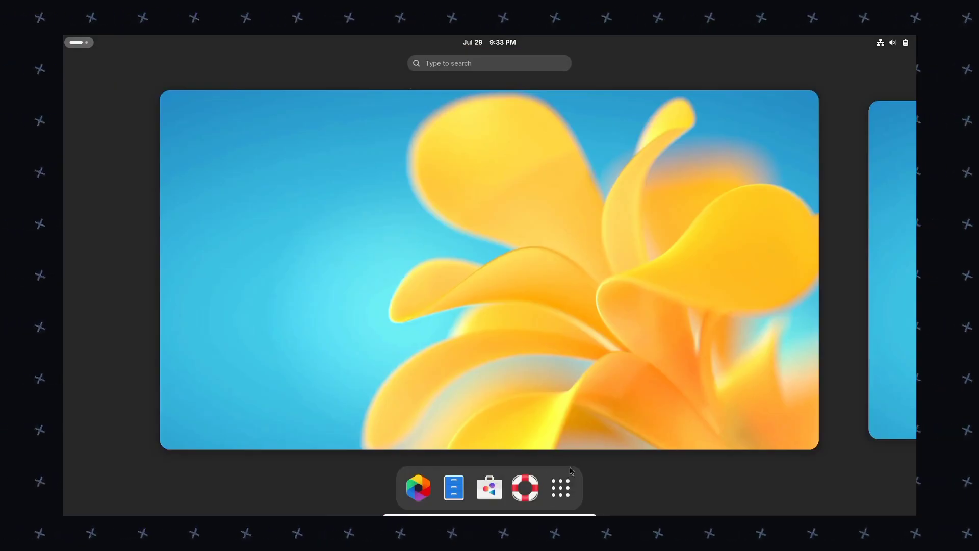
Reposition the Vanilla OS Installer window to the screen centre.
click(560, 488)
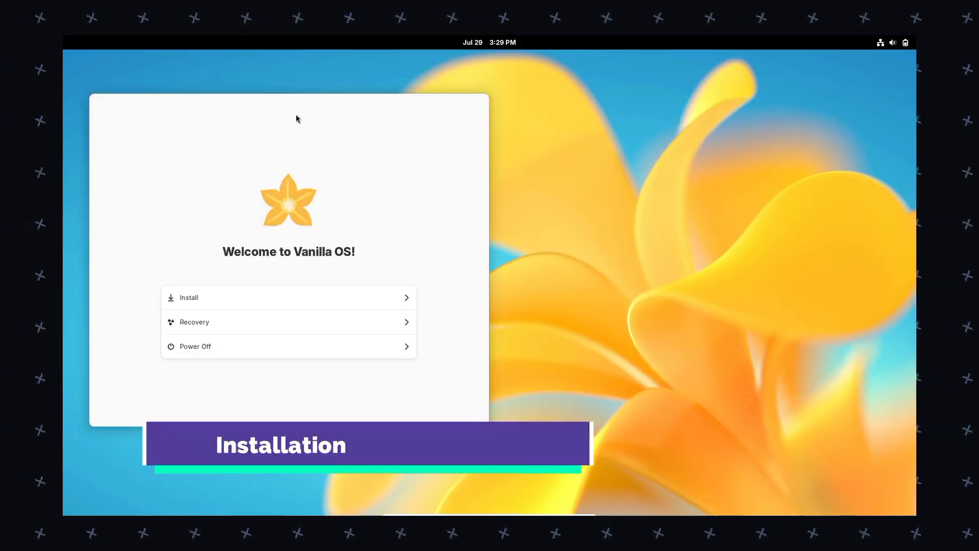
right_click(231, 111)
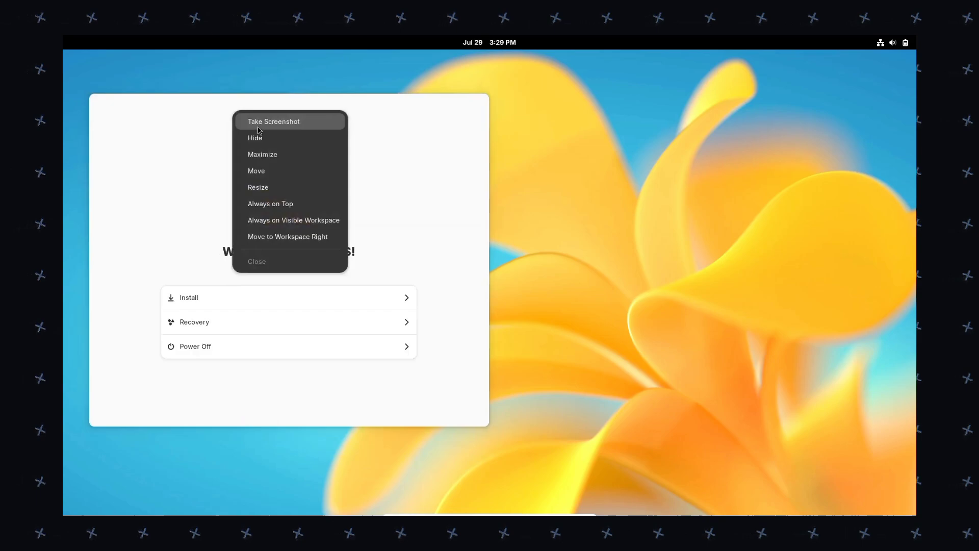
click(270, 171)
click(243, 120)
right_click(264, 65)
click(308, 124)
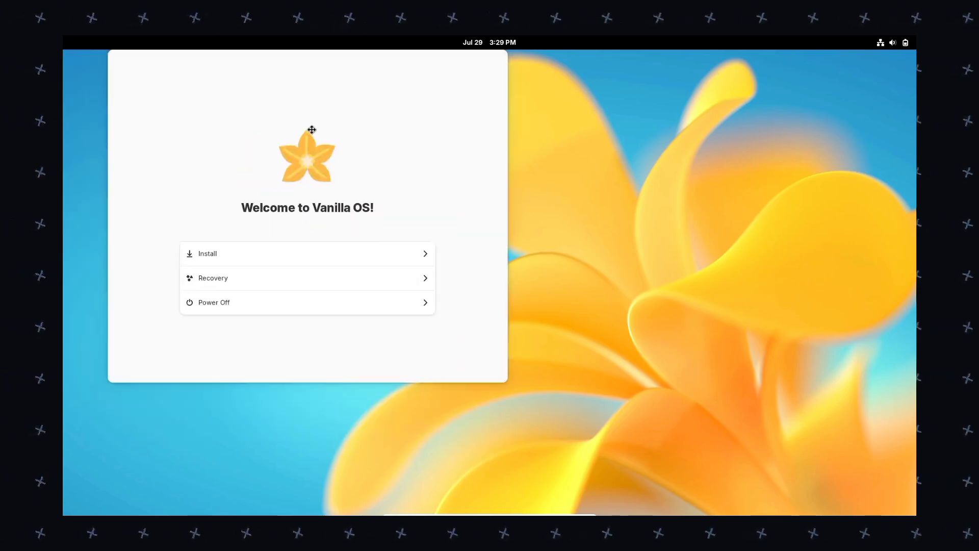
Start the installation, choose the English (UK) keyboard and advance through connection and timezone.
click(443, 304)
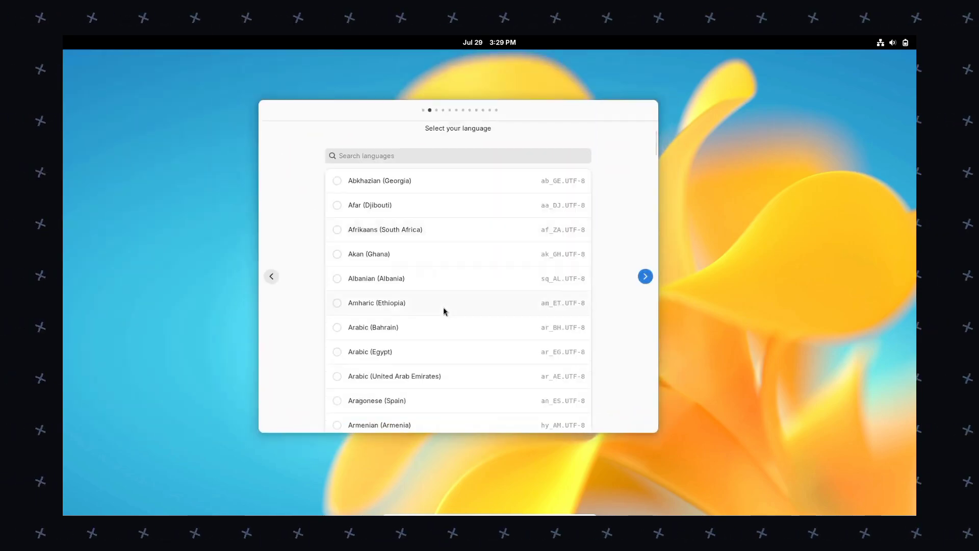
scroll(454, 328, down, 10)
click(646, 276)
scroll(447, 348, down, 15)
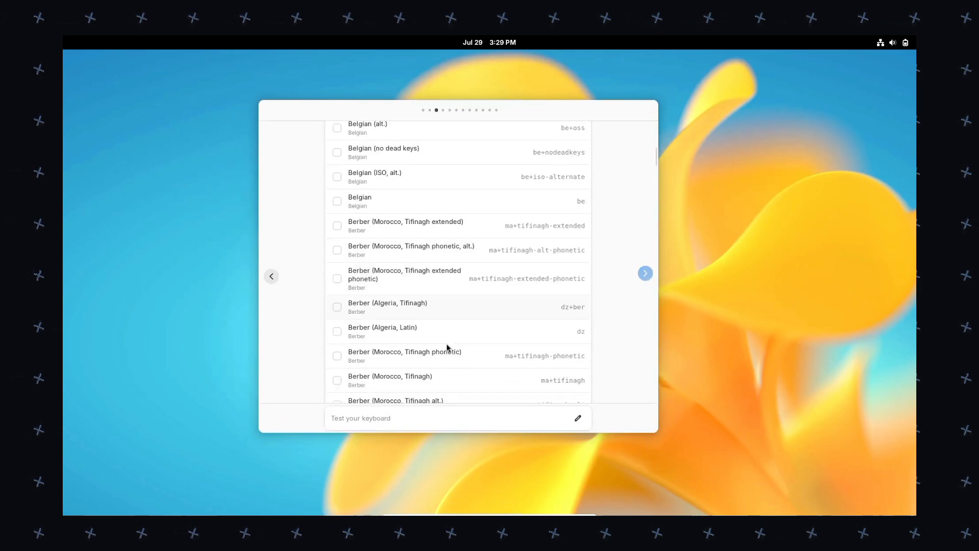
scroll(448, 342, down, 15)
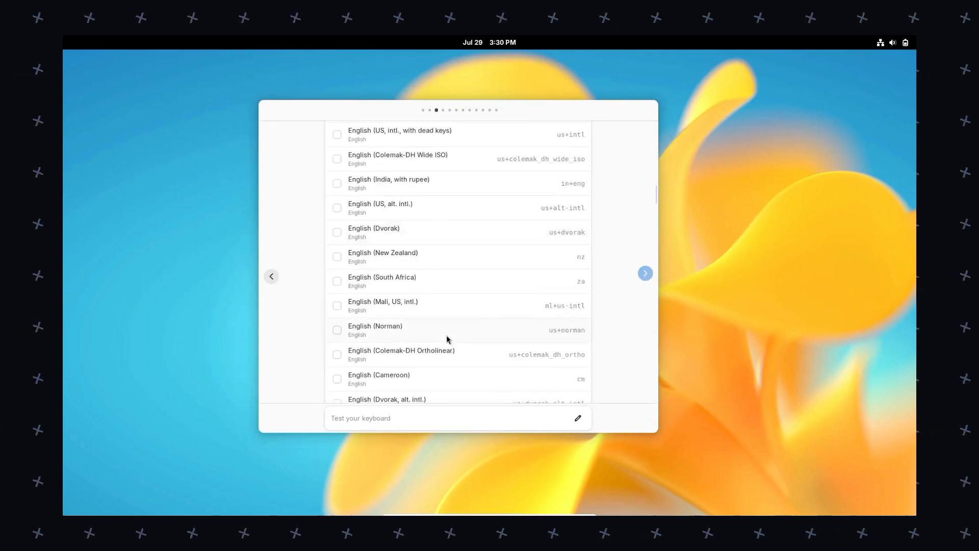
click(337, 278)
click(645, 273)
scroll(460, 280, down, 15)
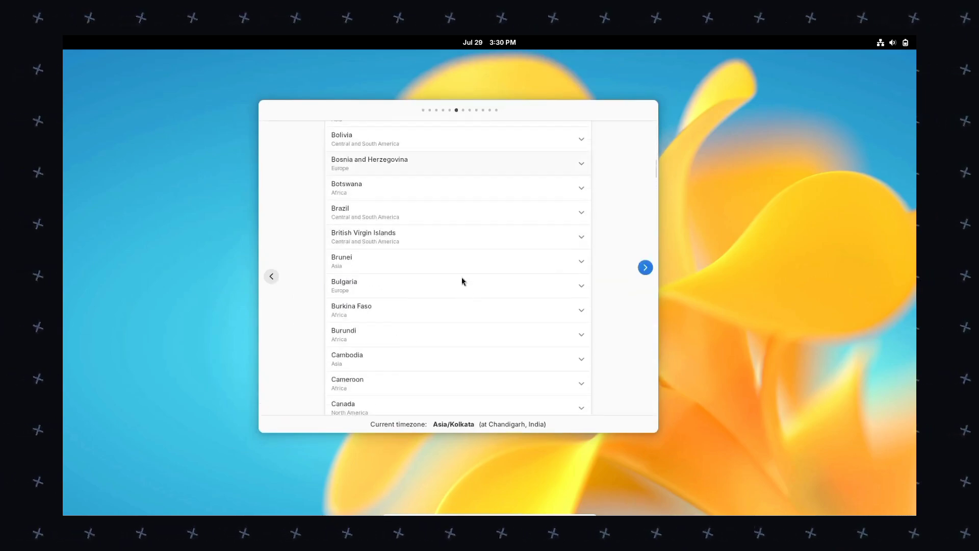
click(646, 270)
Skip VM tools and use the whole sda disk as the install target.
click(438, 338)
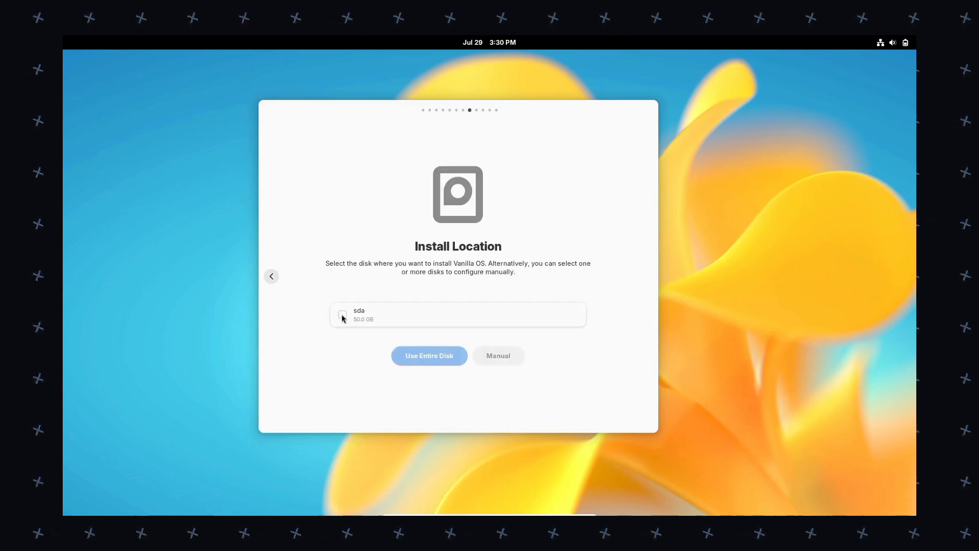
click(342, 315)
click(436, 352)
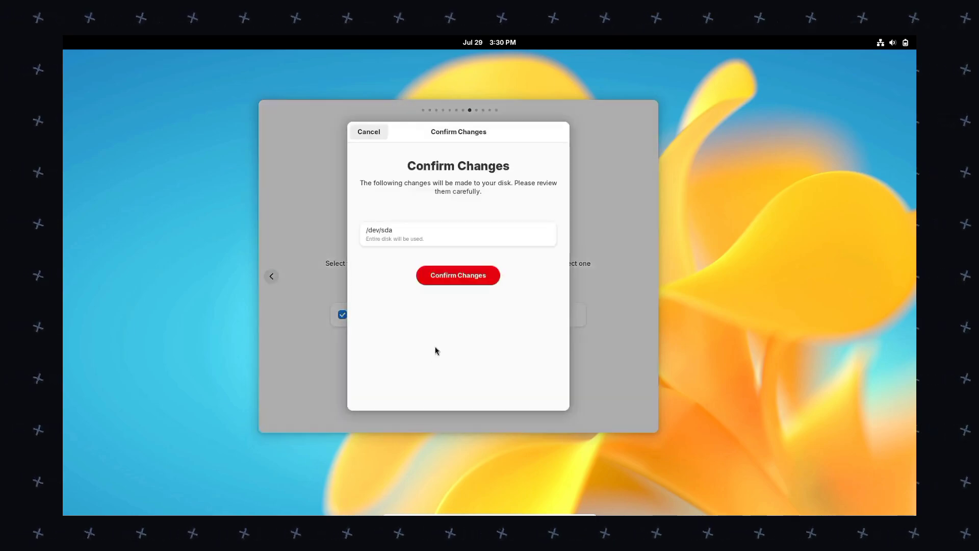
click(442, 273)
Install Vanilla OS with Encrypt Device off, then reboot when finished.
click(564, 311)
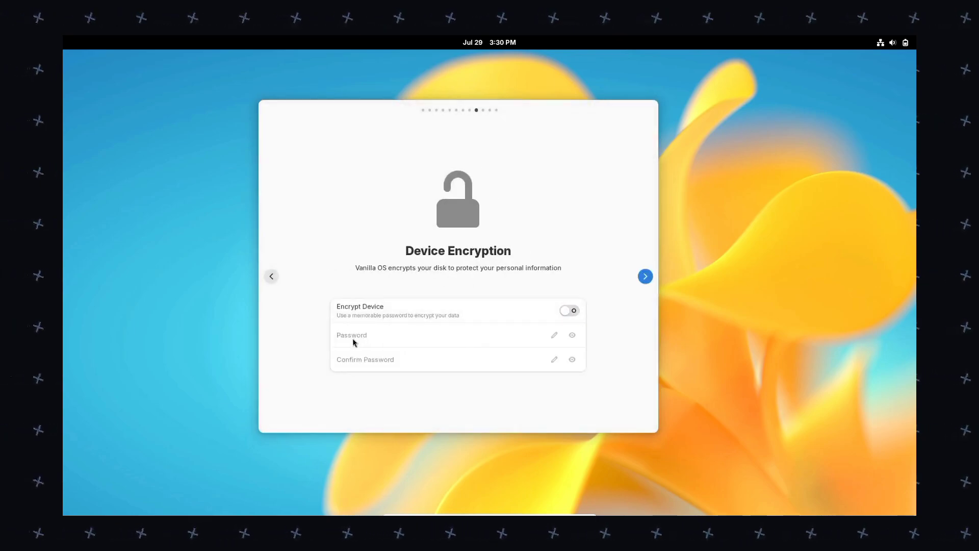
click(645, 277)
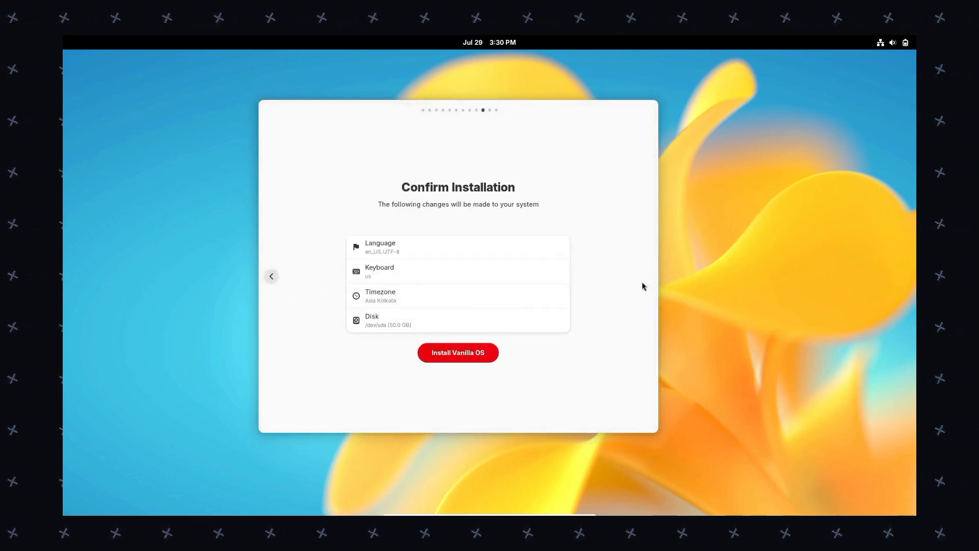
click(469, 351)
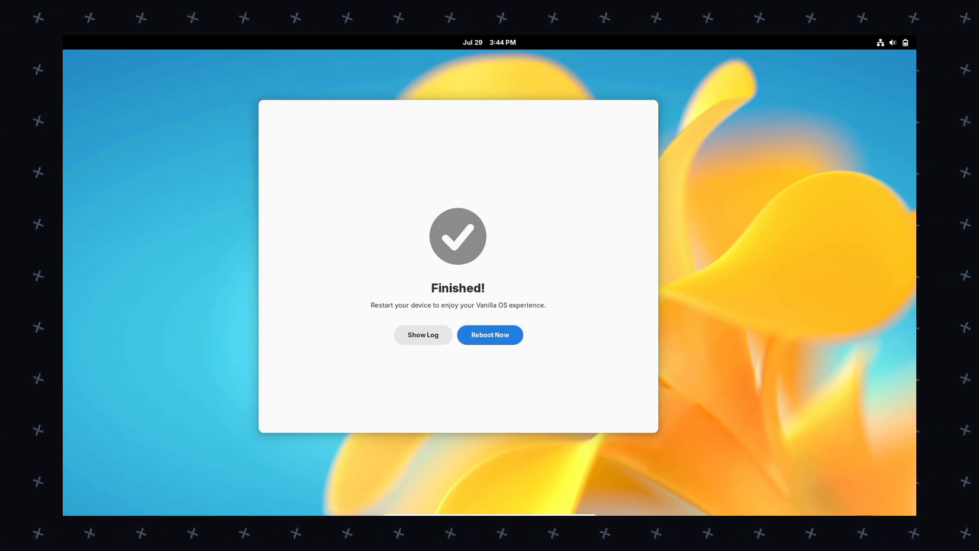
click(491, 335)
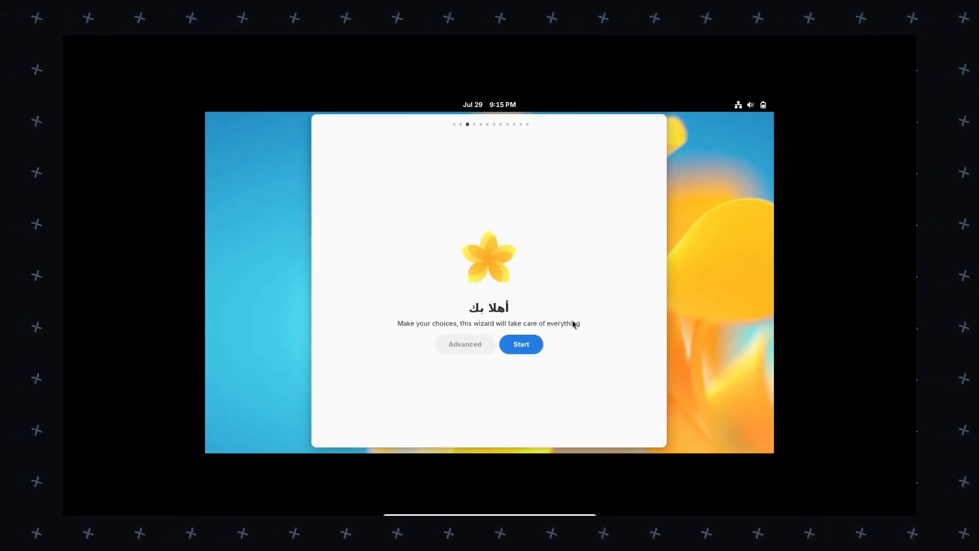
Start first setup with English (United States) language and English (US) keyboard layout.
click(521, 346)
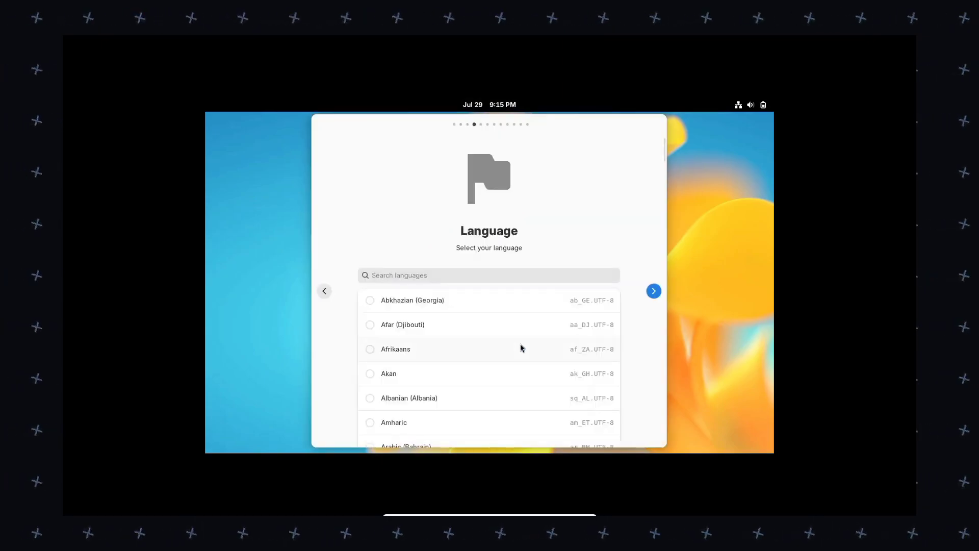
scroll(521, 348, down, 15)
click(654, 290)
scroll(541, 308, down, 5)
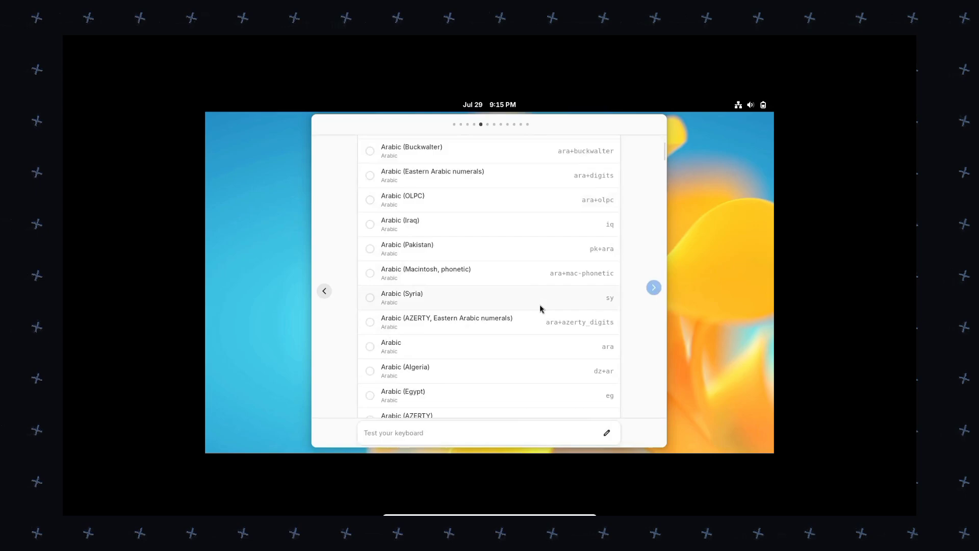
scroll(542, 307, down, 10)
scroll(543, 305, down, 20)
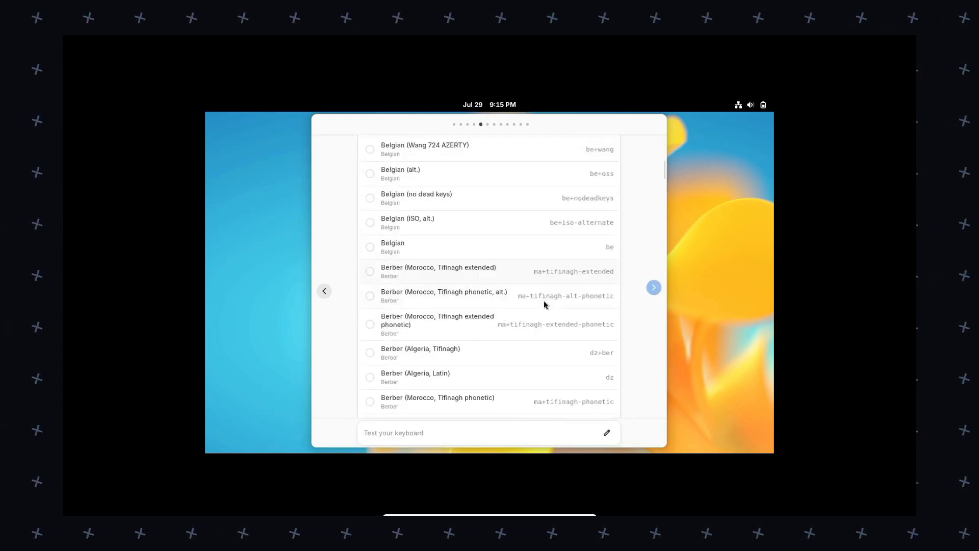
scroll(543, 305, down, 20)
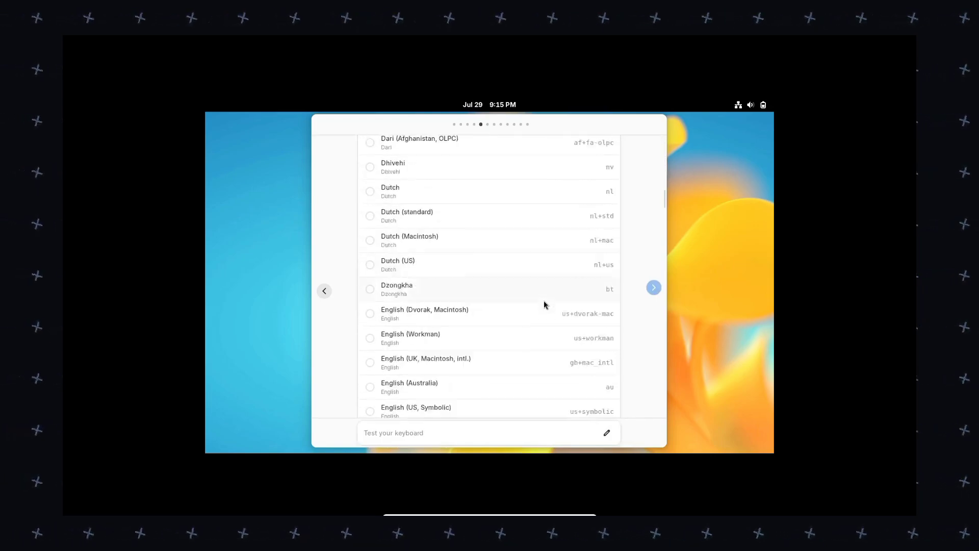
scroll(544, 305, down, 10)
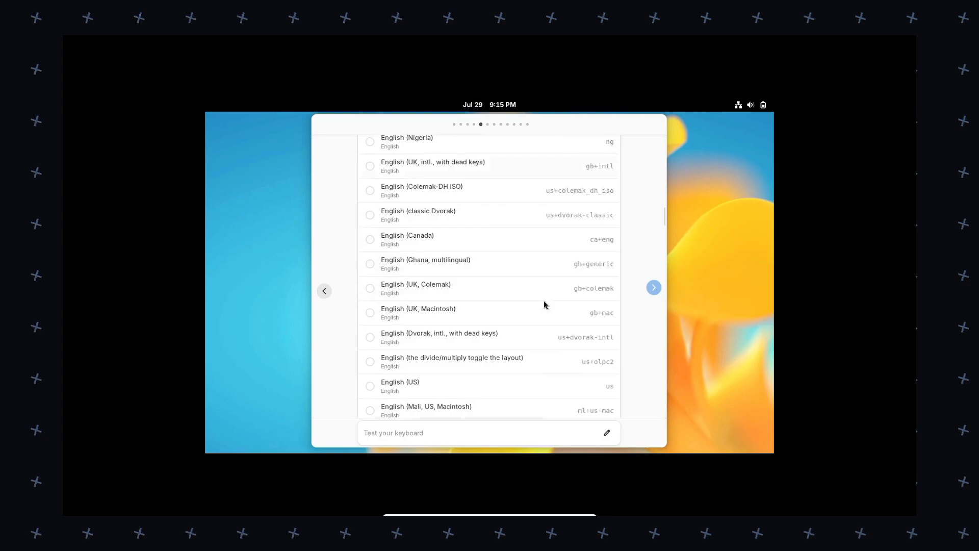
click(653, 290)
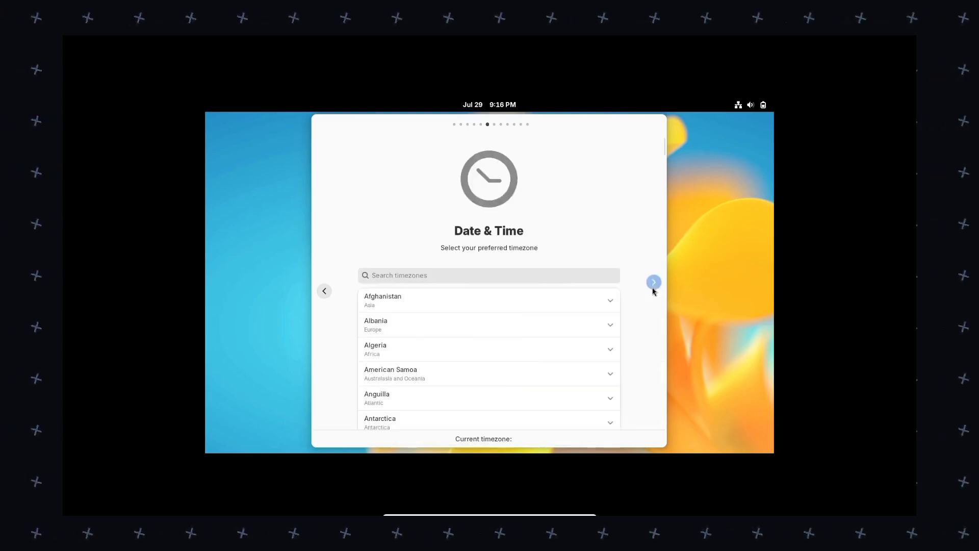
Try the Dark color scheme, then enter the user name and device name.
scroll(622, 304, down, 3)
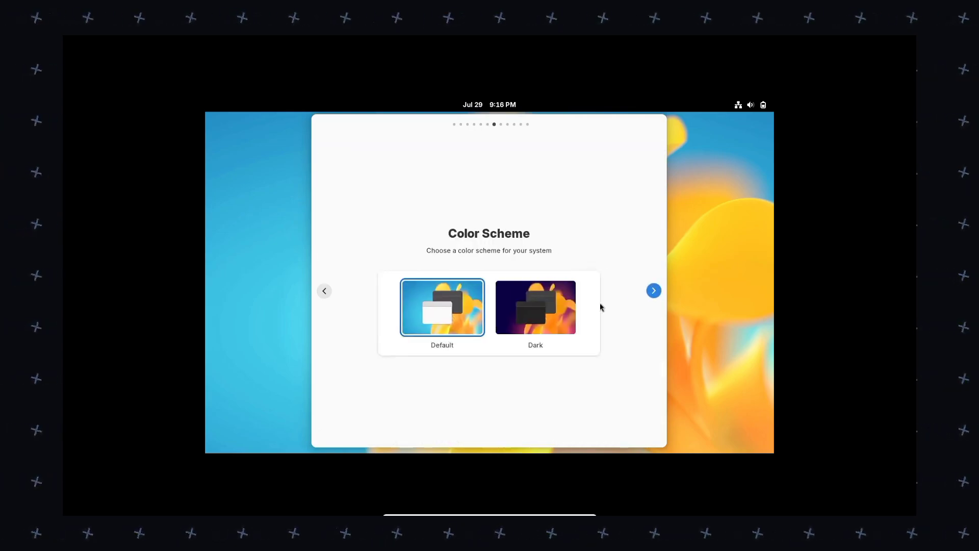
click(536, 310)
click(653, 290)
text(code)
click(653, 291)
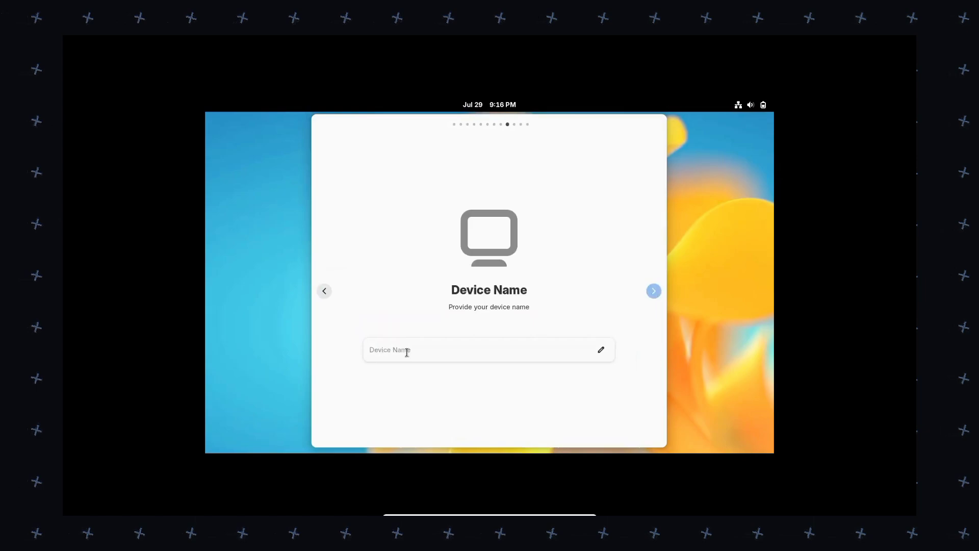
text(code-pc)
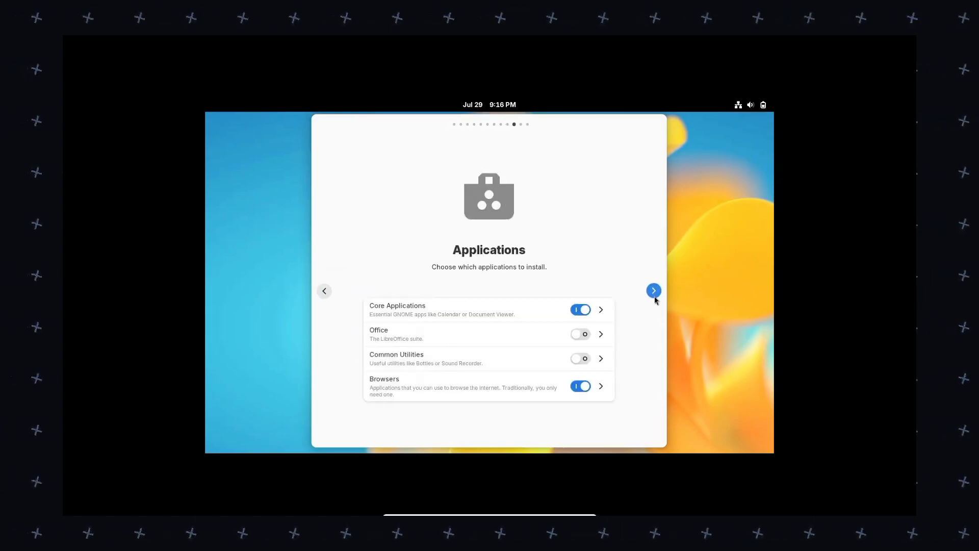
Include Office and Common Utilities apps, install them and reboot.
click(580, 334)
click(581, 359)
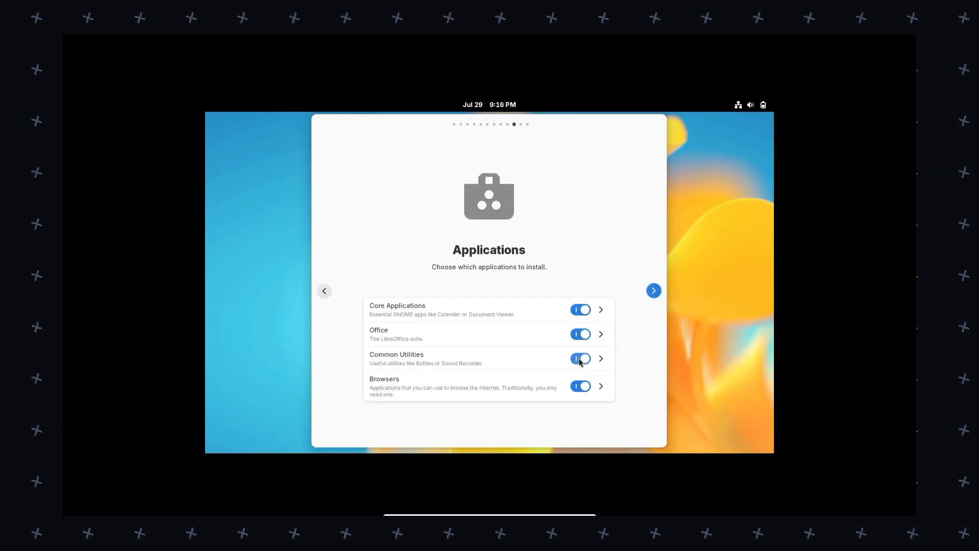
click(653, 290)
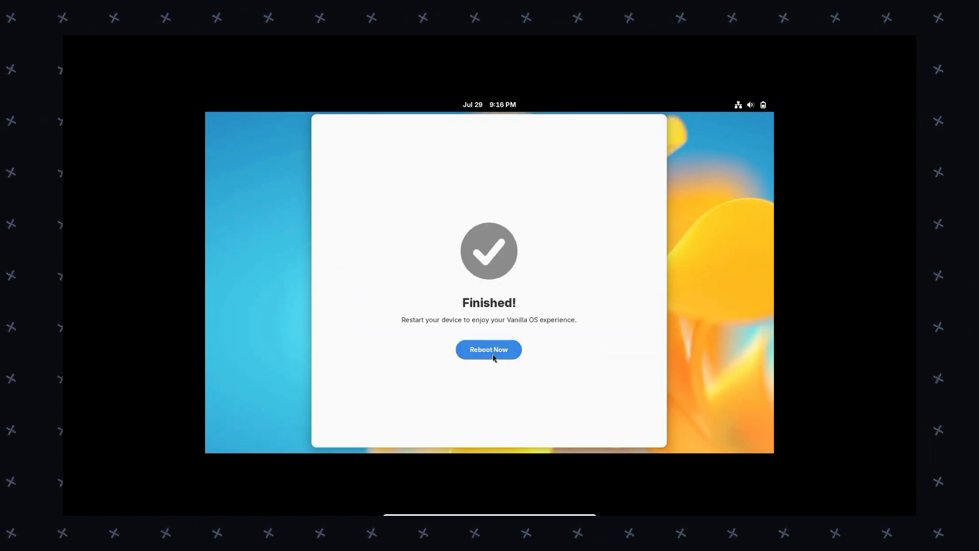
click(494, 357)
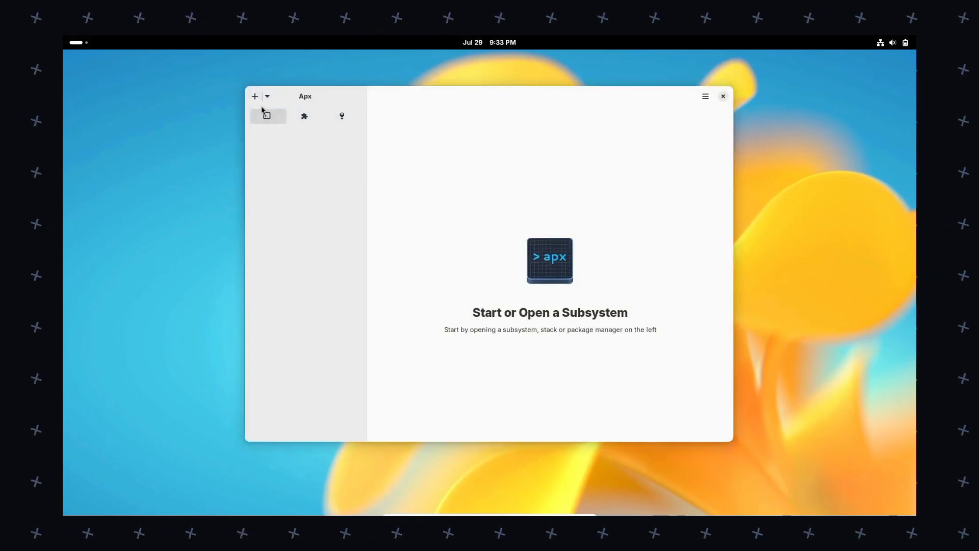
View the alpine stack, then create a subsystem named 'arch'.
click(300, 122)
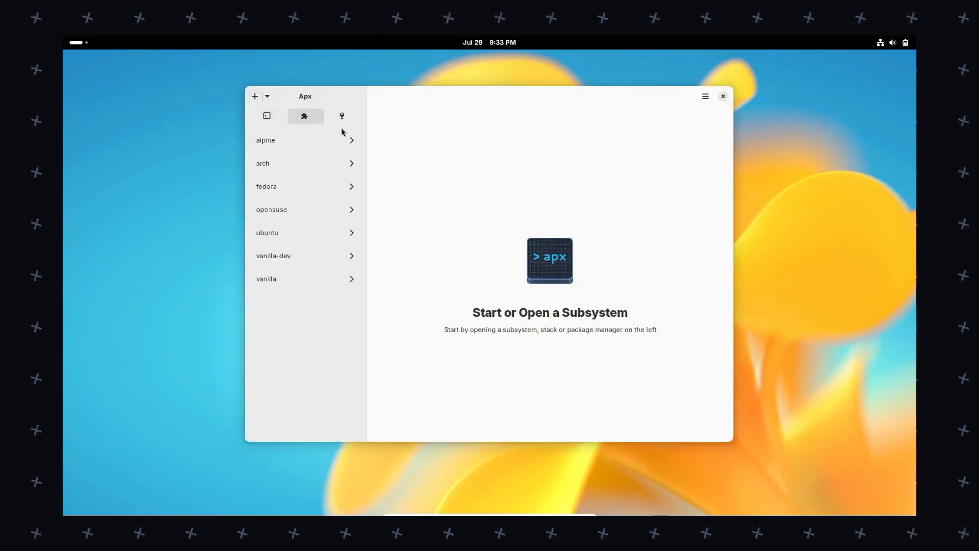
click(343, 139)
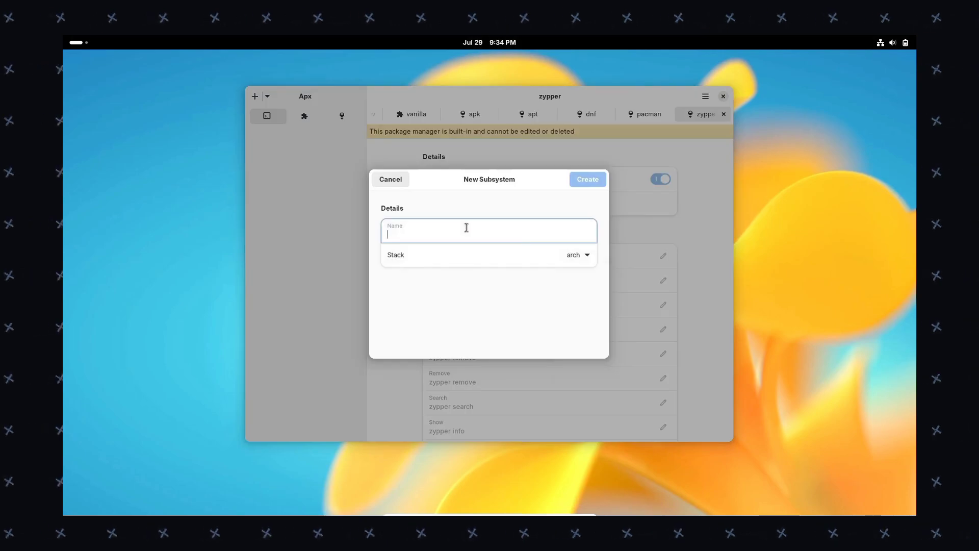
text(arch)
key(Return)
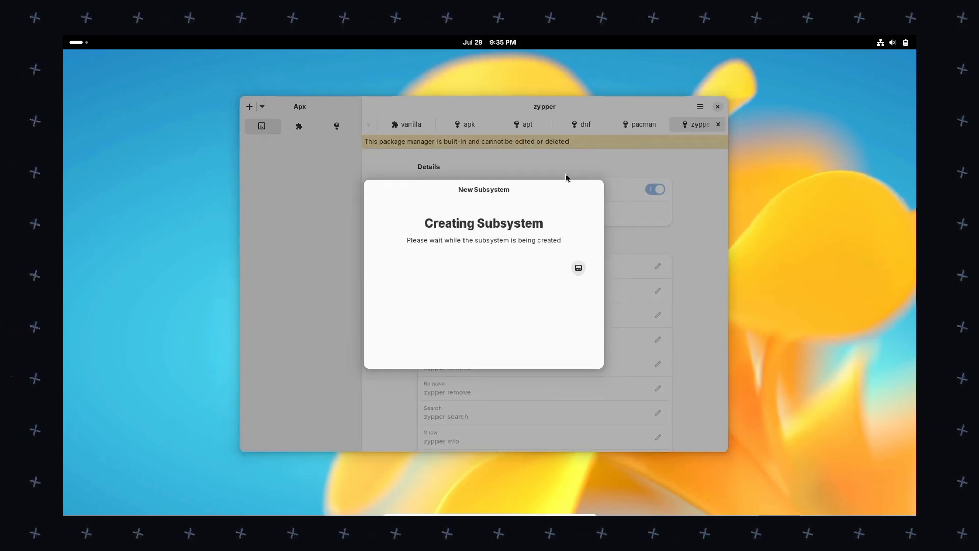
Return to Apx, open the arch01 subsystem and view About Apx GUI.
key(super)
click(580, 487)
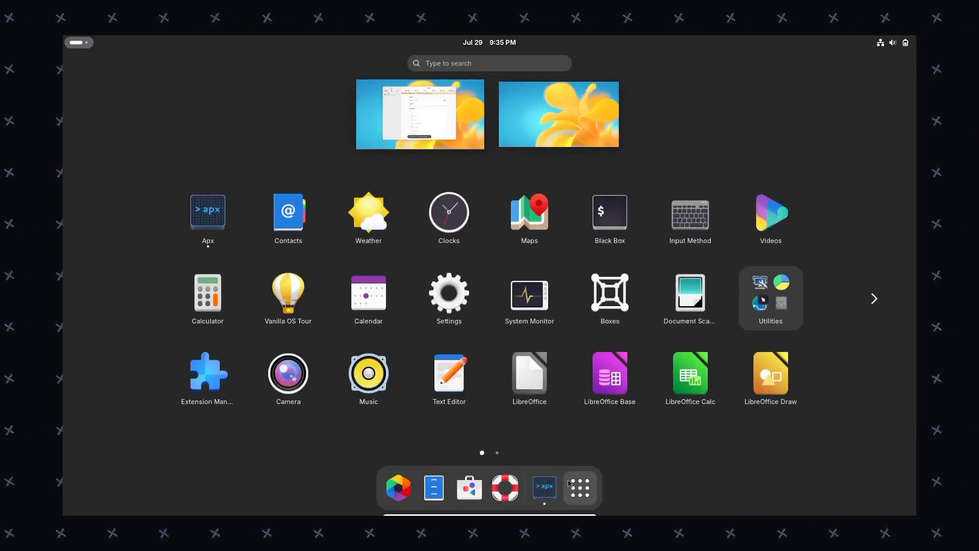
click(451, 125)
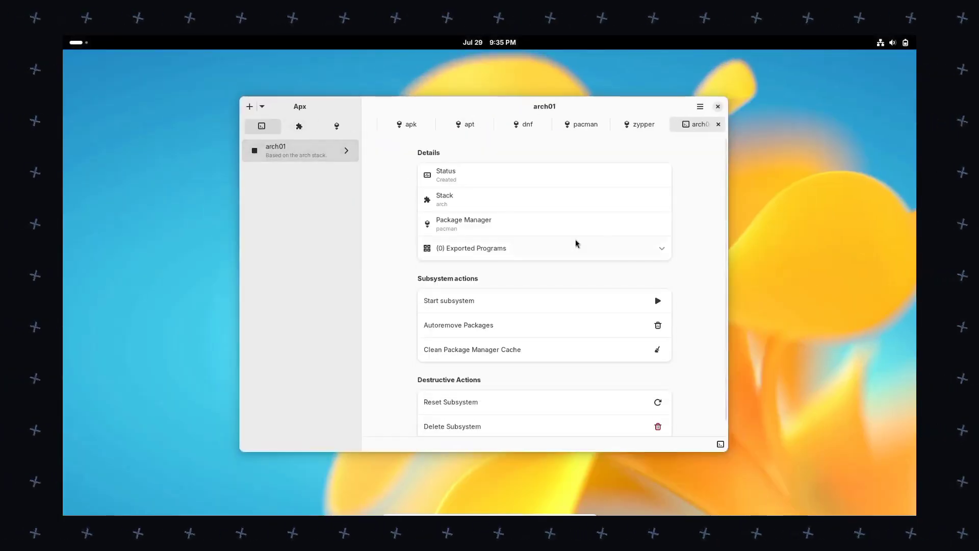
scroll(637, 239, down, 1)
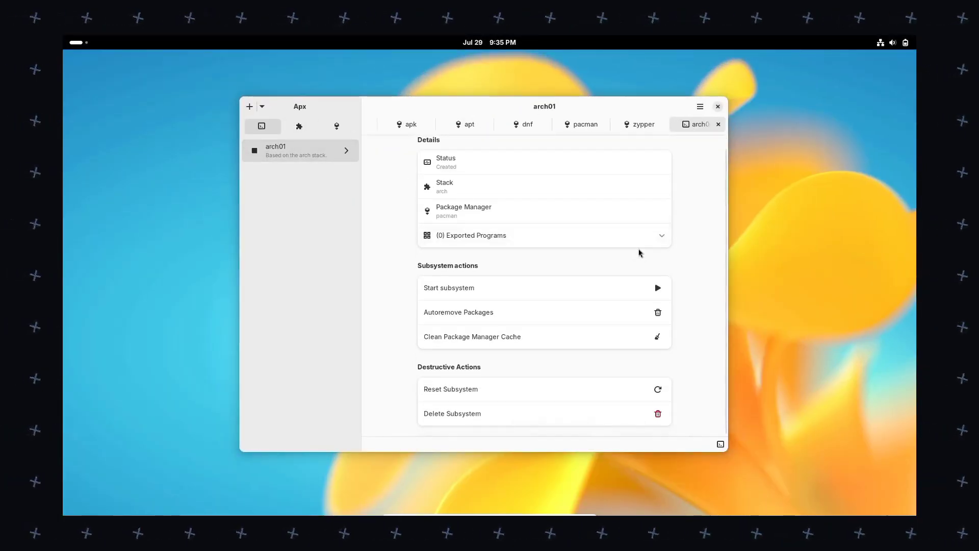
scroll(640, 252, up, 1)
click(700, 106)
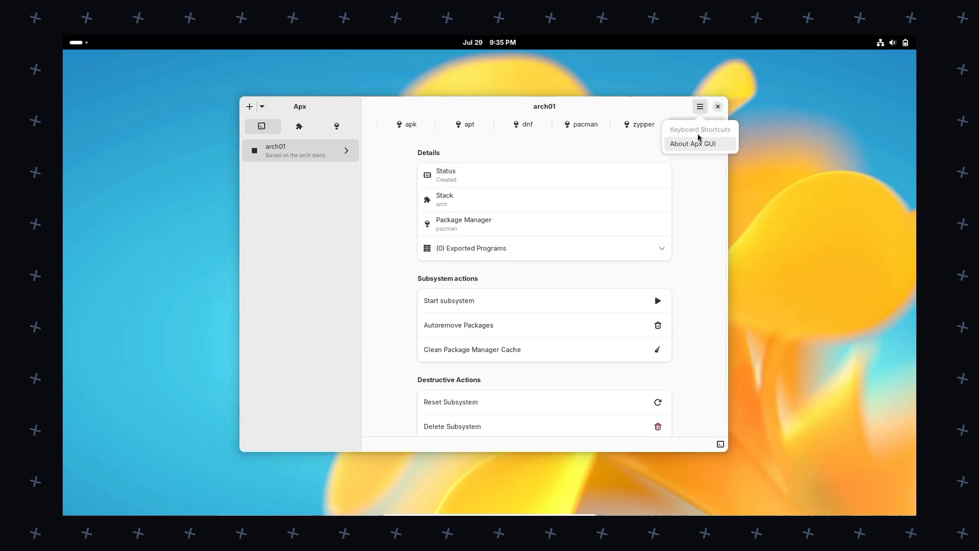
click(699, 145)
Quit Apx and launch GNOME Software from the Activities overview.
key(ctrl+q)
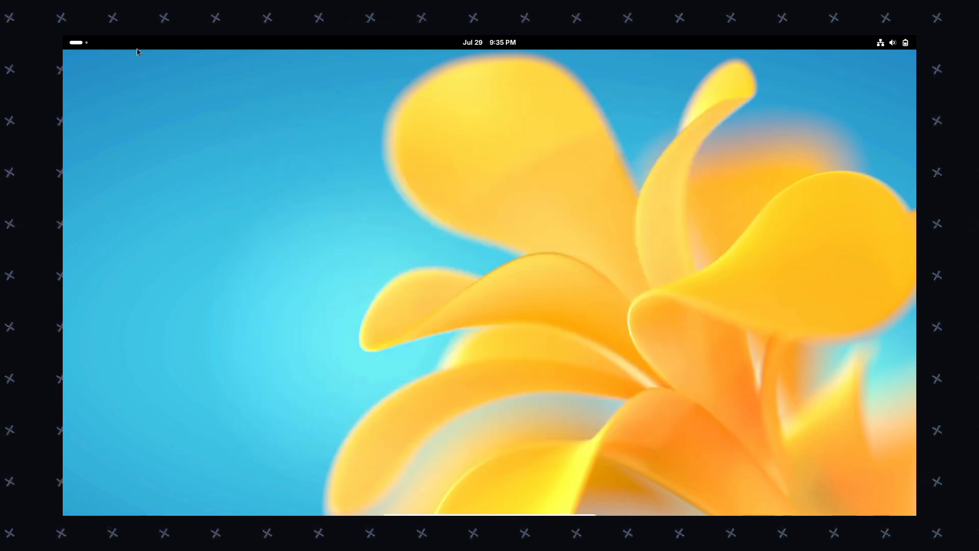
click(87, 47)
click(489, 487)
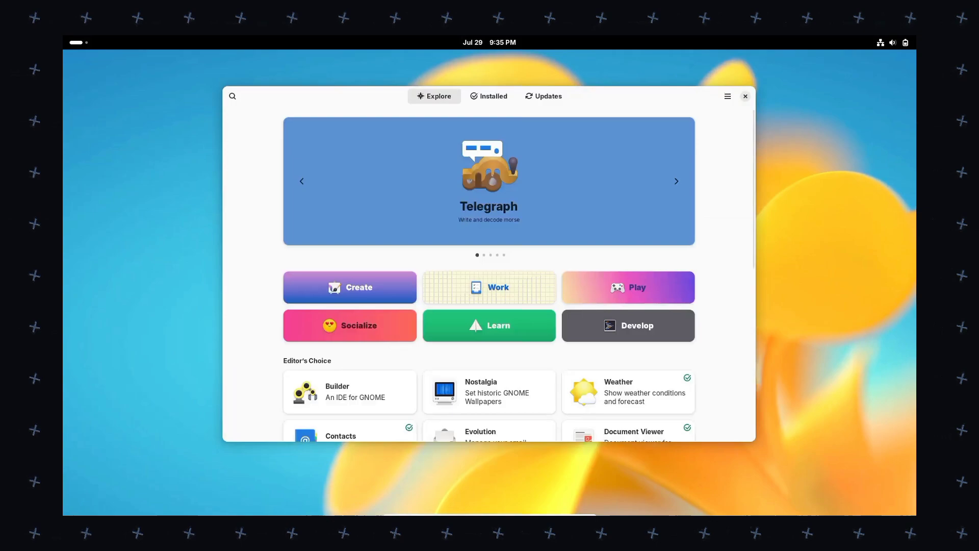
Review the About information and configured software repositories from the Software main menu.
click(723, 102)
click(715, 161)
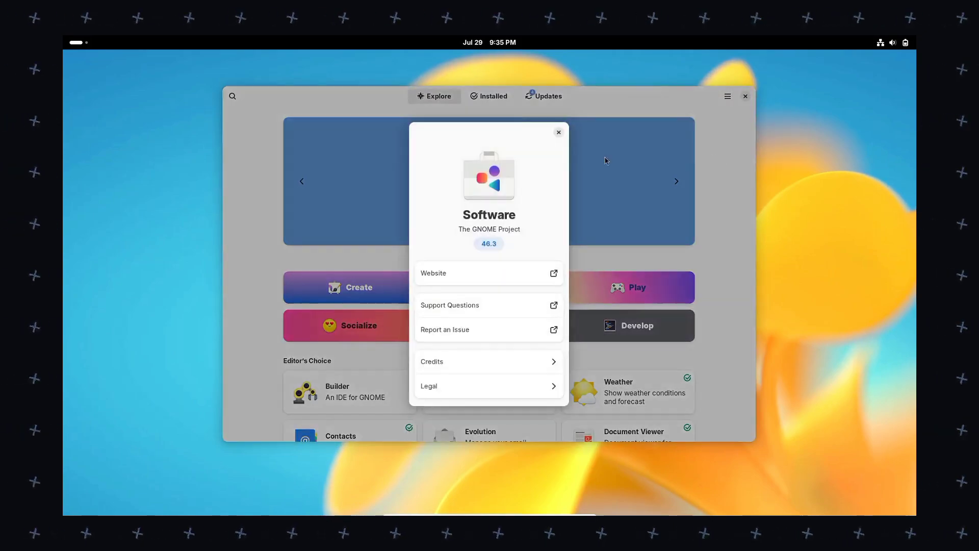
click(557, 131)
click(722, 102)
click(712, 121)
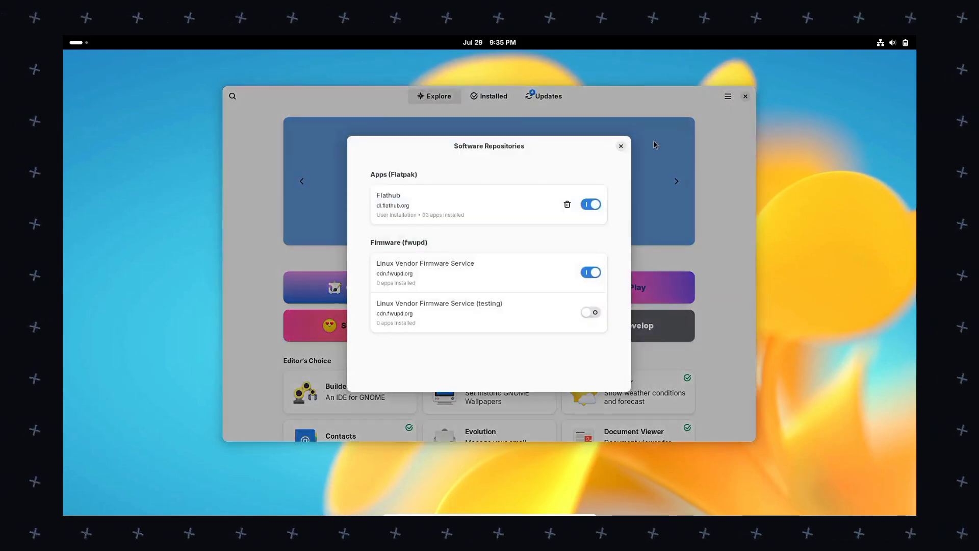
click(625, 147)
Review the four pending updates, close Software, and open the calendar panel.
click(539, 98)
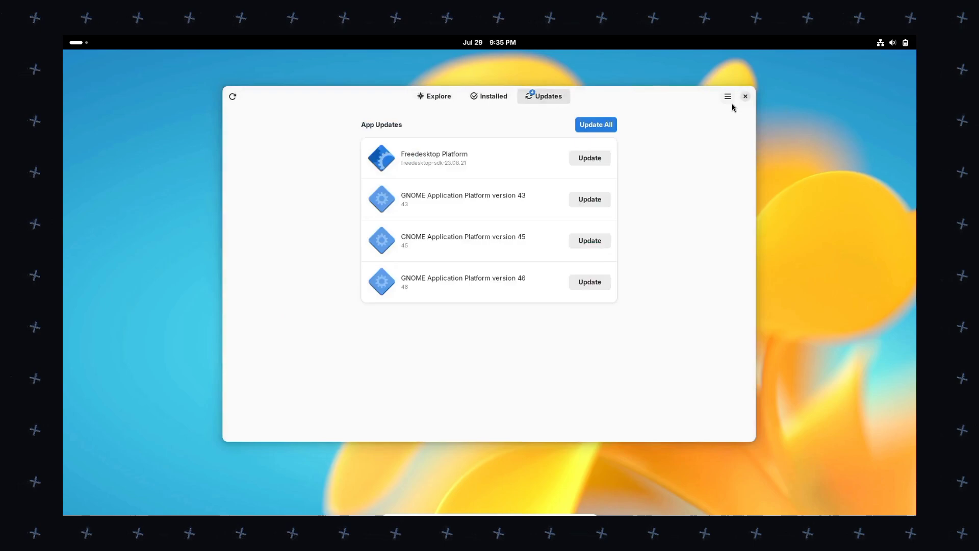
click(744, 96)
click(489, 42)
Browse both pages of the installed-apps grid, then launch Settings on its Displays page.
click(489, 43)
click(78, 42)
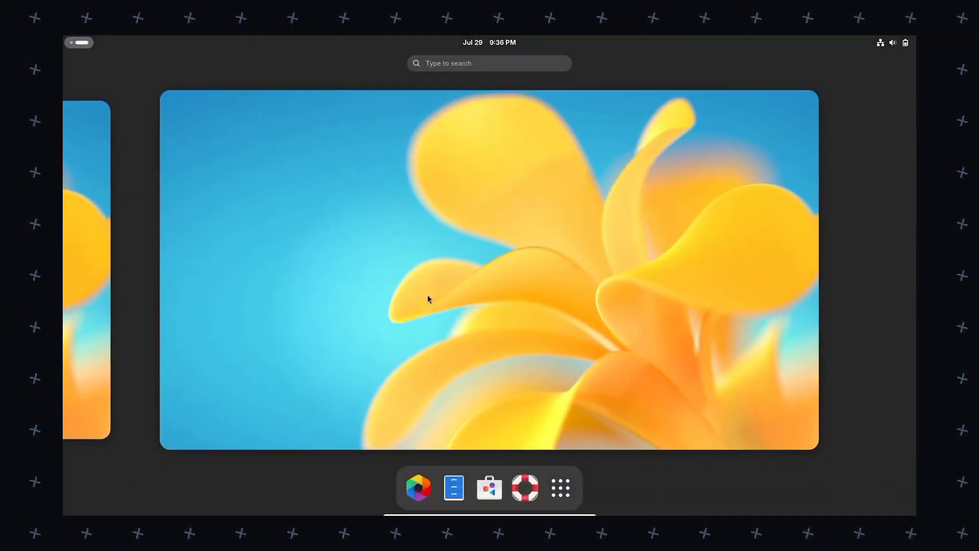
click(561, 488)
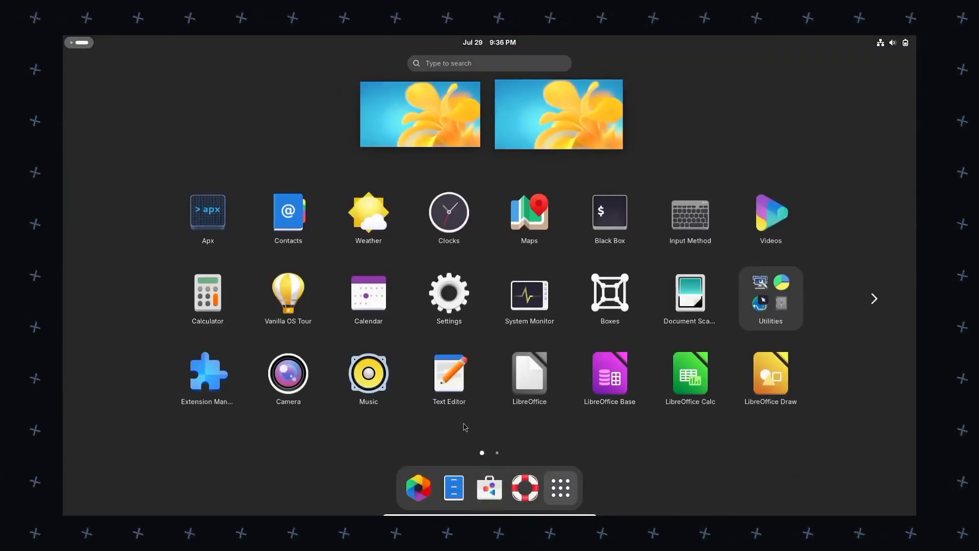
scroll(463, 426, down, 1)
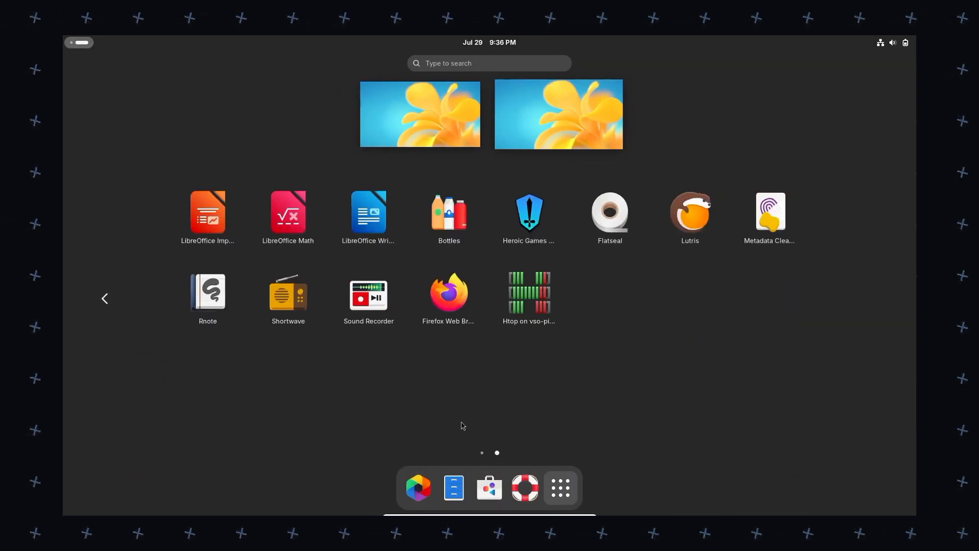
scroll(458, 424, up, 1)
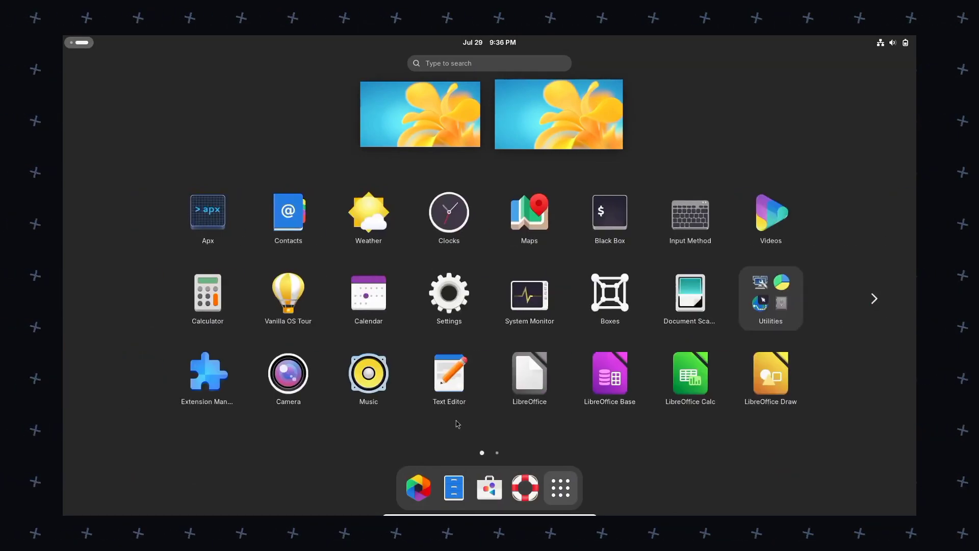
click(448, 292)
Open System > Software Updates and turn smart updates off, confirming with the account password.
scroll(357, 313, down, 5)
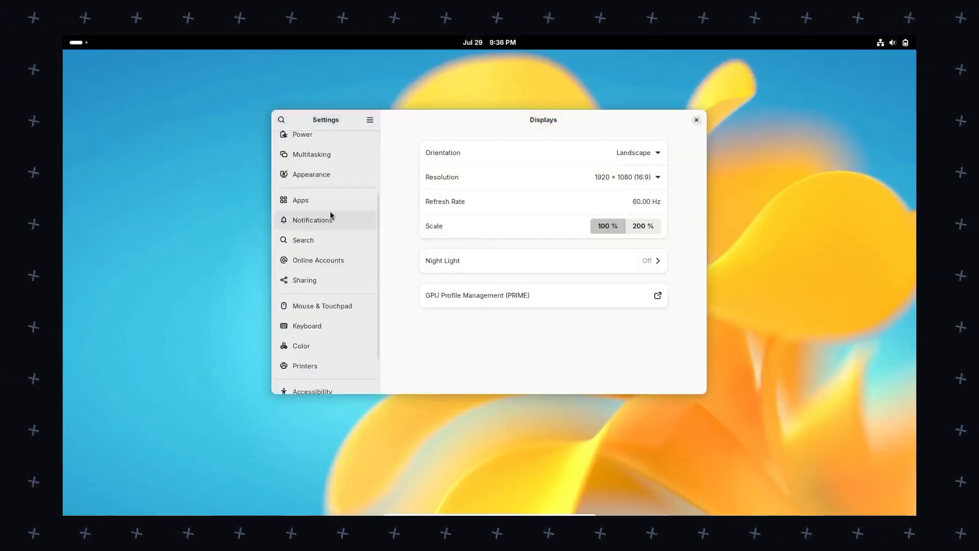
click(334, 380)
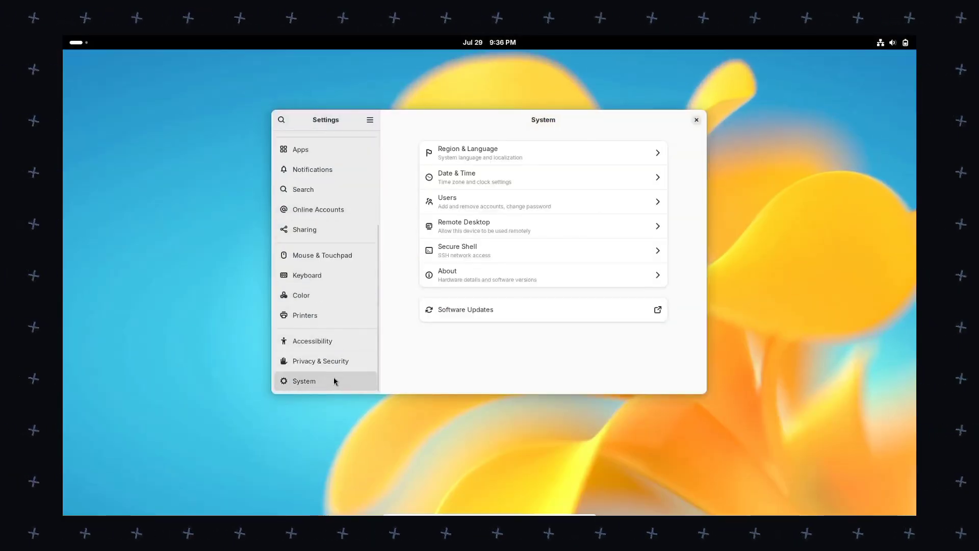
click(489, 316)
drag(384, 406, 497, 207)
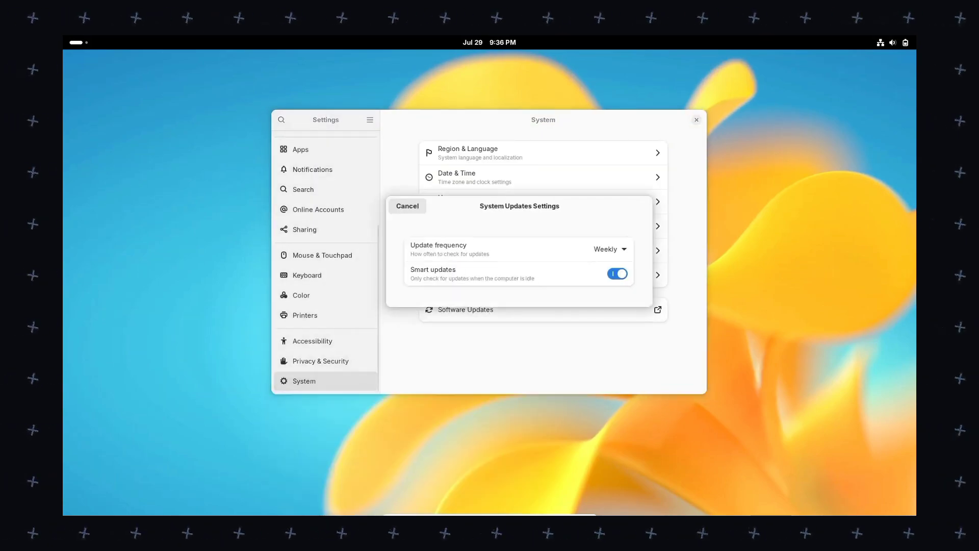
click(618, 274)
text(••)
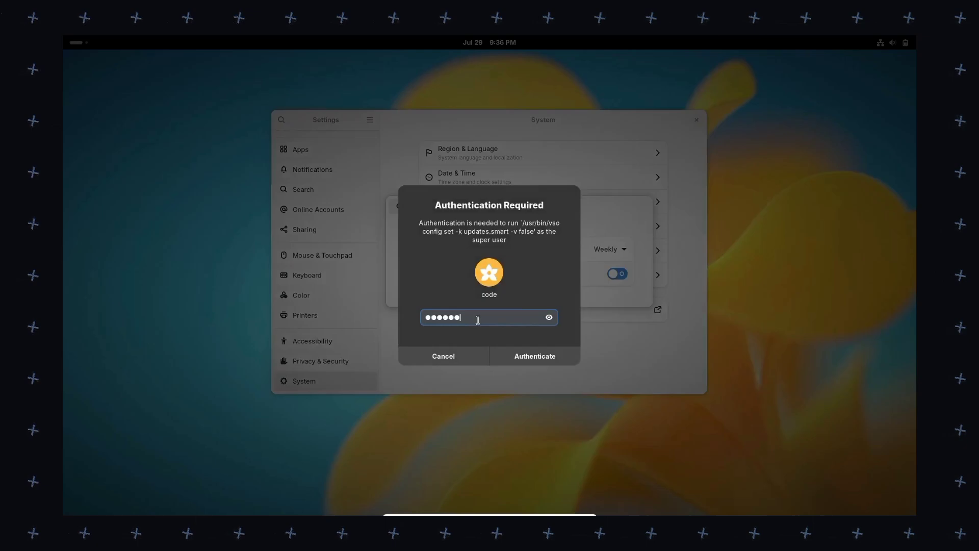
text(••••)
key(Return)
Turn smart updates back on with Weekly frequency, authorising with the password, and close the dialog.
click(609, 249)
click(617, 275)
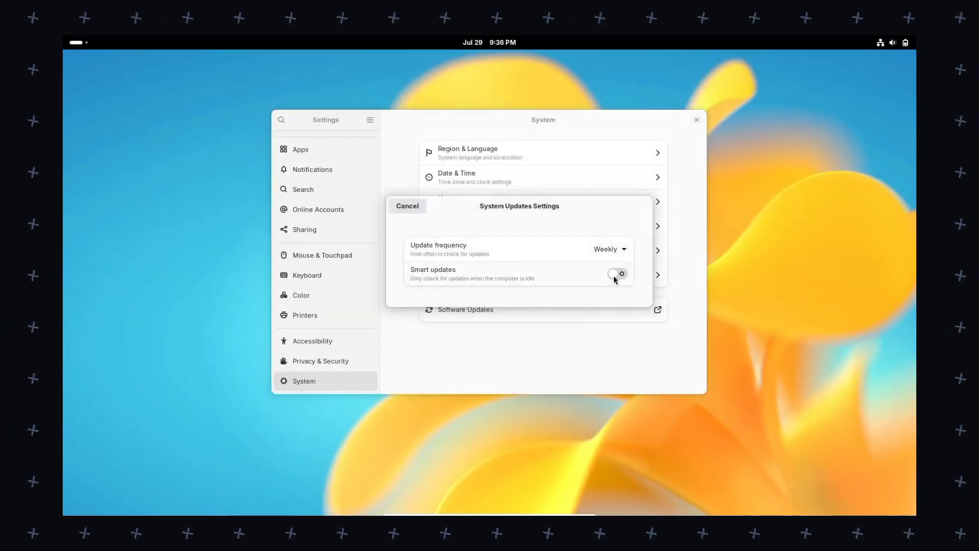
click(617, 274)
text(••••••)
key(Return)
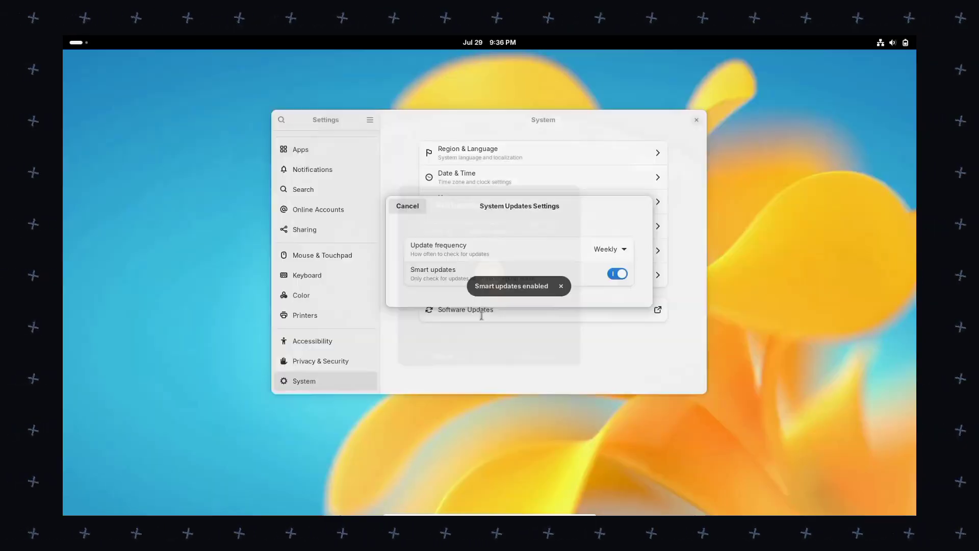
click(414, 206)
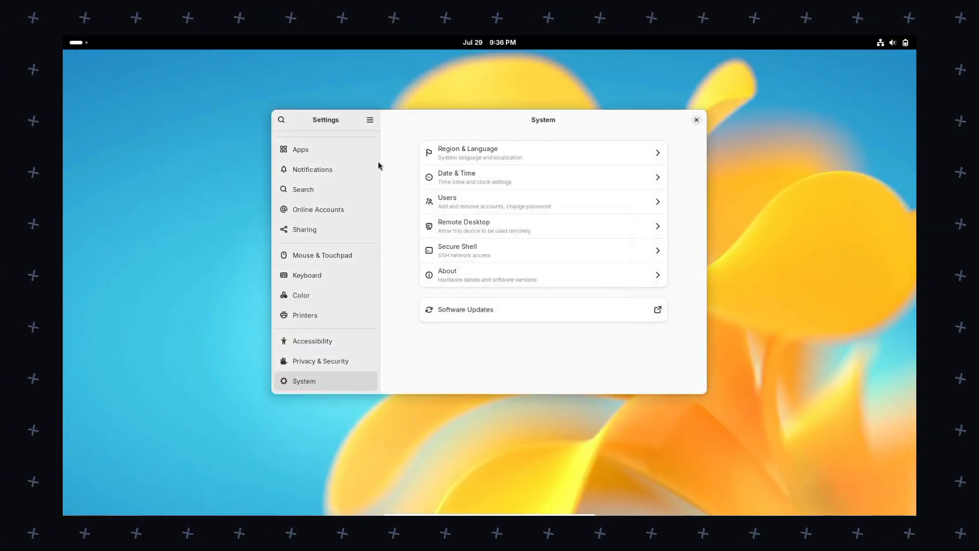
View the About page's detailed system information, then quit Settings.
click(595, 274)
scroll(597, 275, down, 1)
click(586, 372)
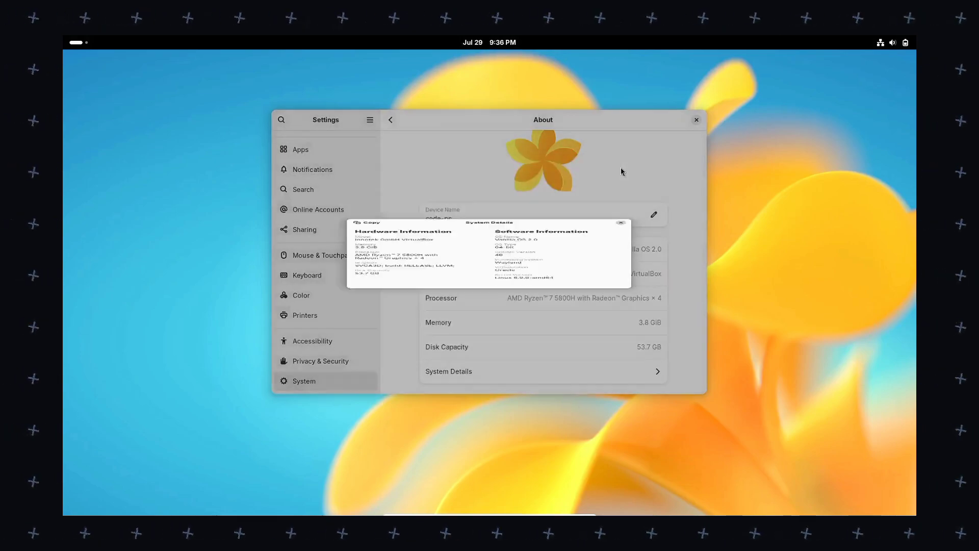
key(ctrl+q)
Check the calendar and quick settings panels, then bring up the Activities overview.
click(490, 42)
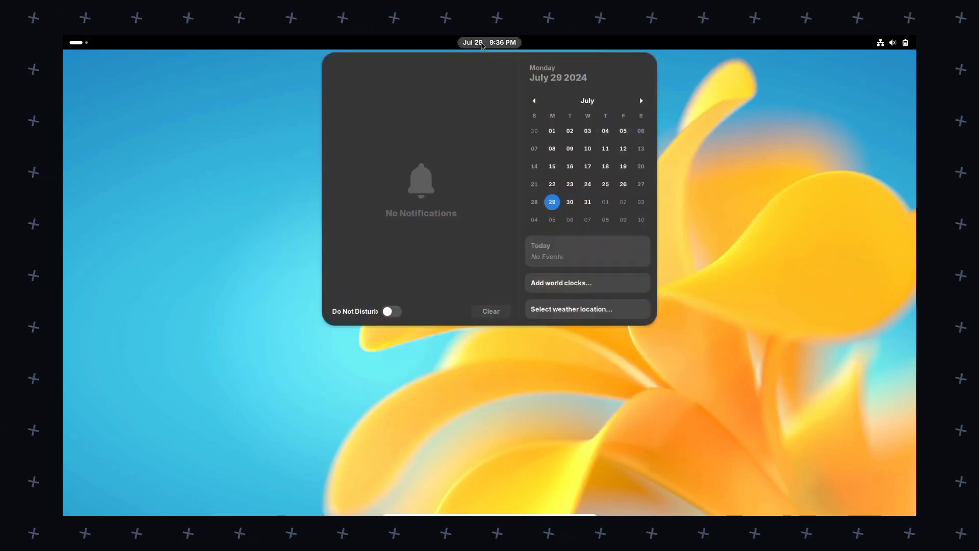
key(Escape)
click(906, 43)
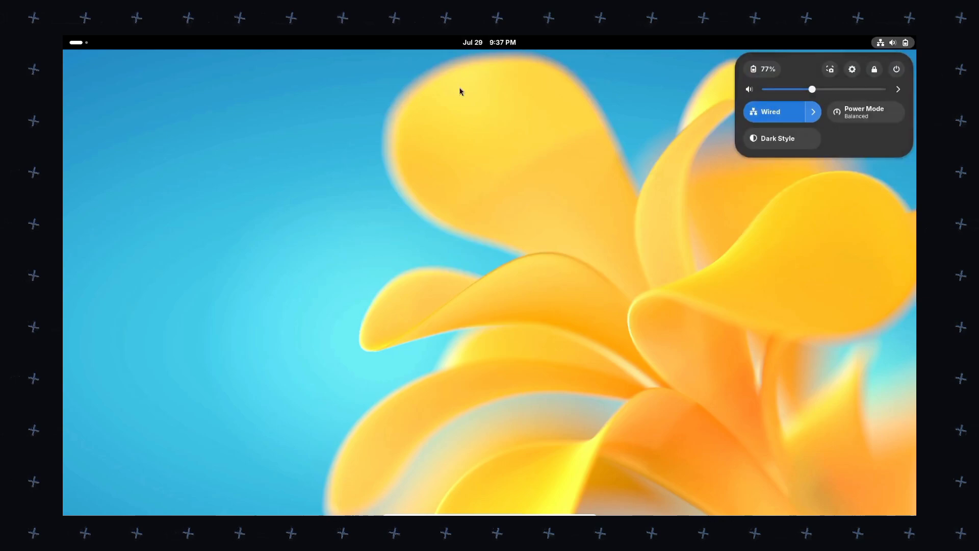
key(super)
key(super)
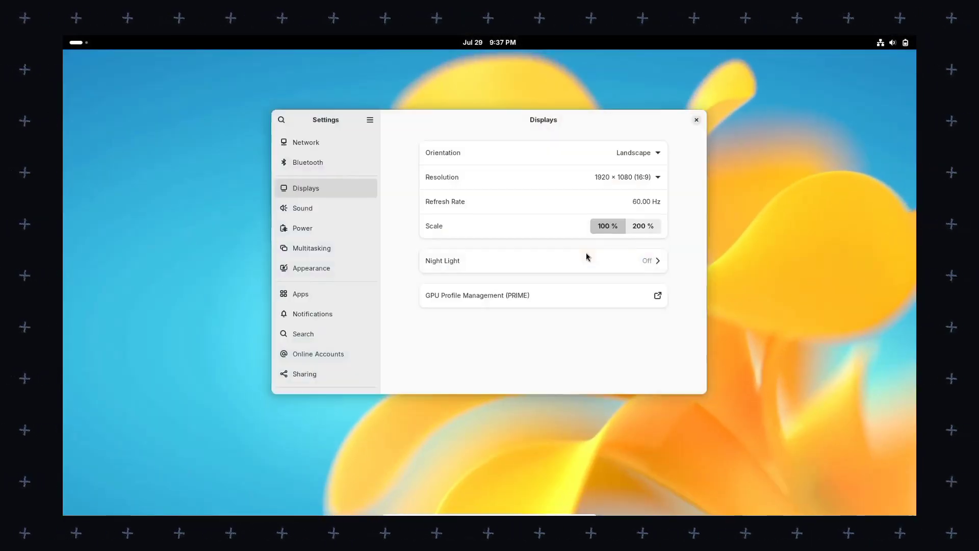
Apply the Dark style on the Appearance page, close Settings, and check the calendar and quick settings.
click(611, 269)
click(390, 120)
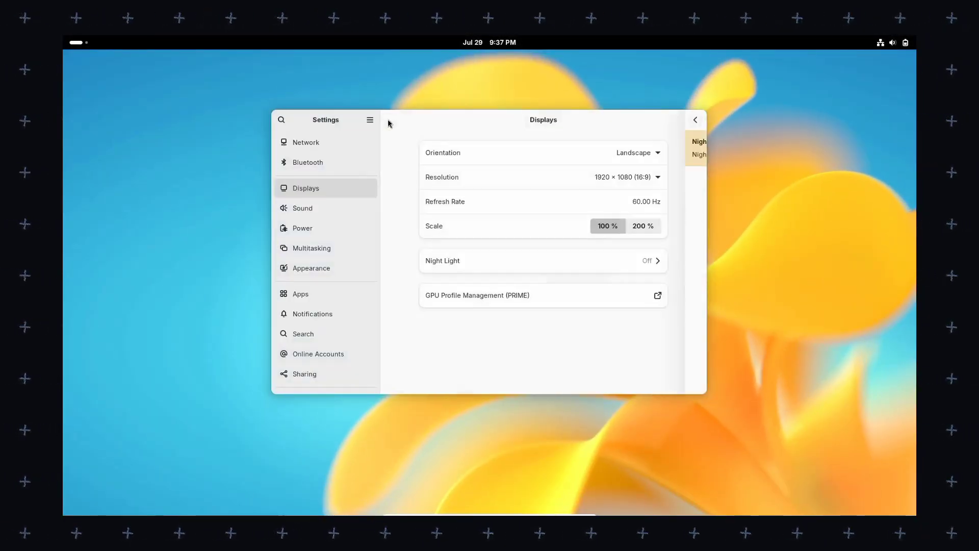
click(338, 268)
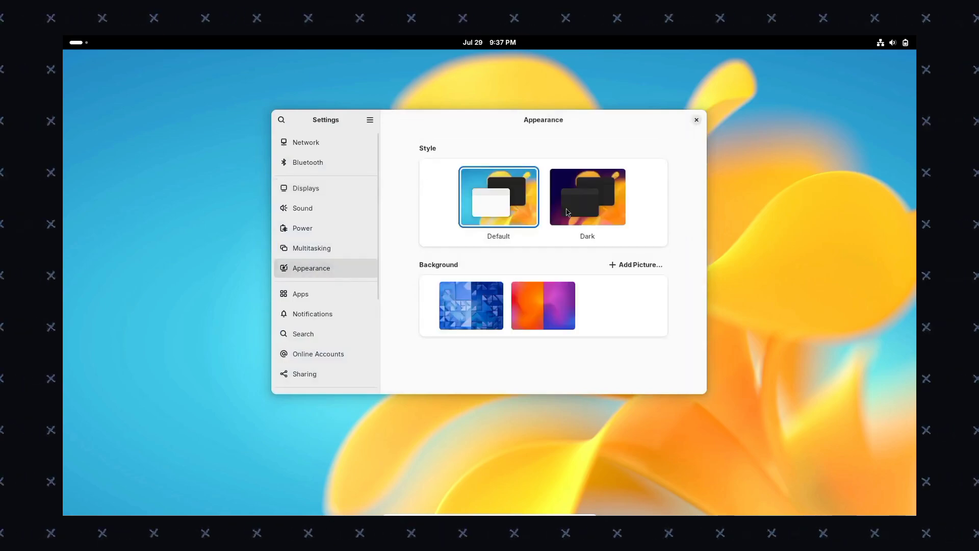
click(567, 212)
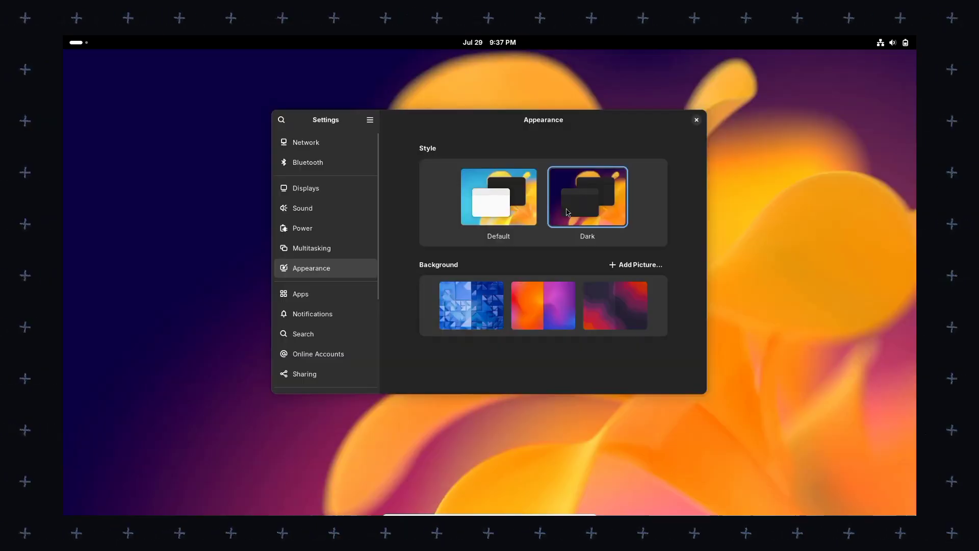
click(696, 119)
click(503, 42)
click(716, 59)
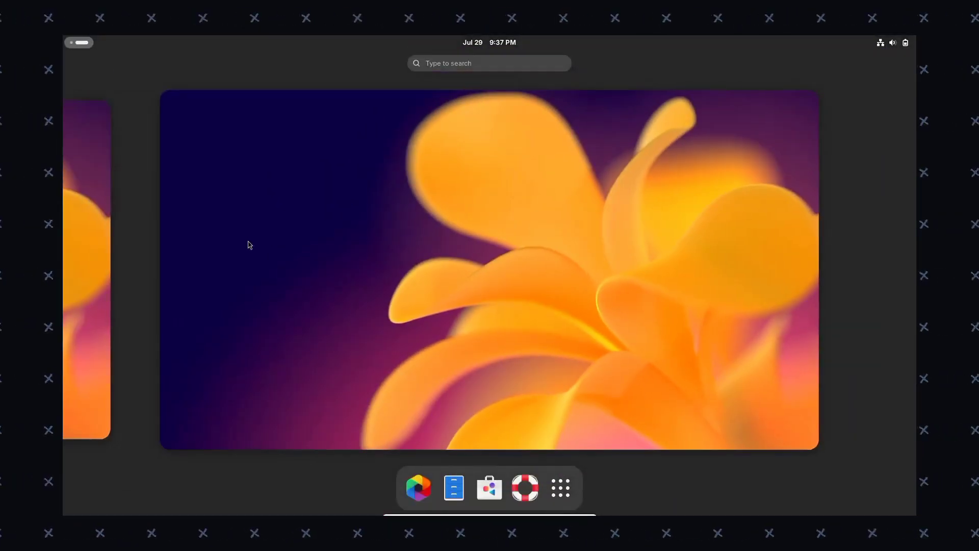
Go to the second page of the app grid and launch Firefox Web Browser.
click(575, 479)
scroll(533, 393, down, 1)
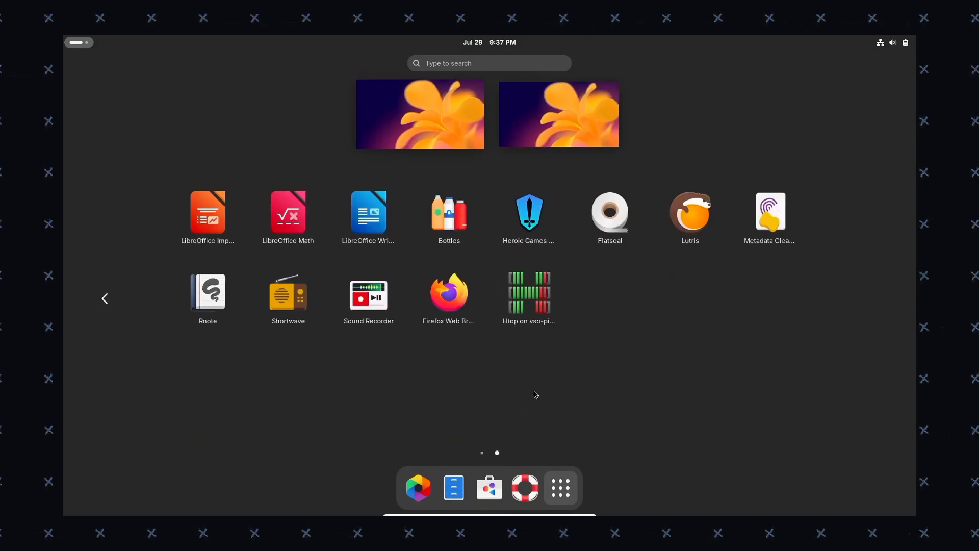
click(574, 488)
click(574, 488)
scroll(682, 339, down, 1)
click(458, 325)
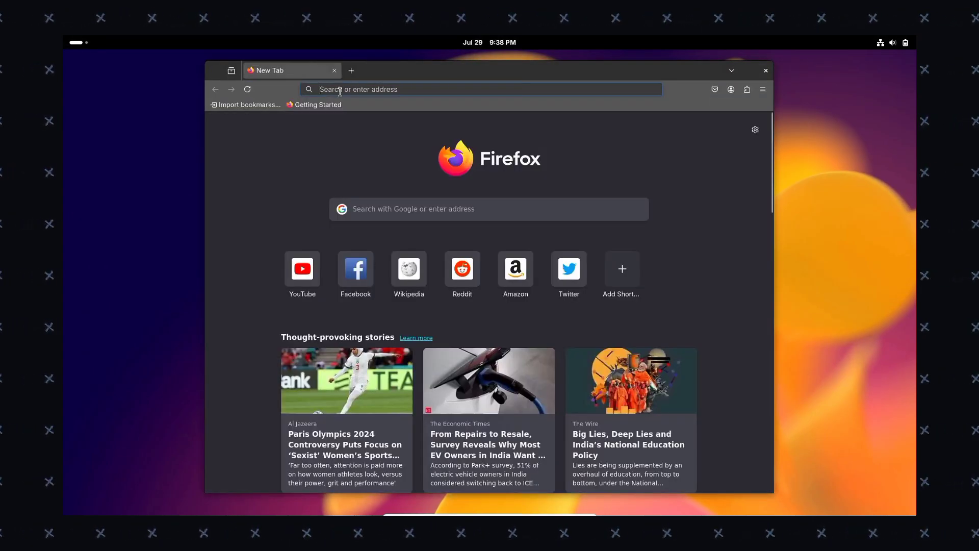
Search for 'vanilla os' from the Firefox address bar and scroll through the results.
click(339, 92)
text(vanila)
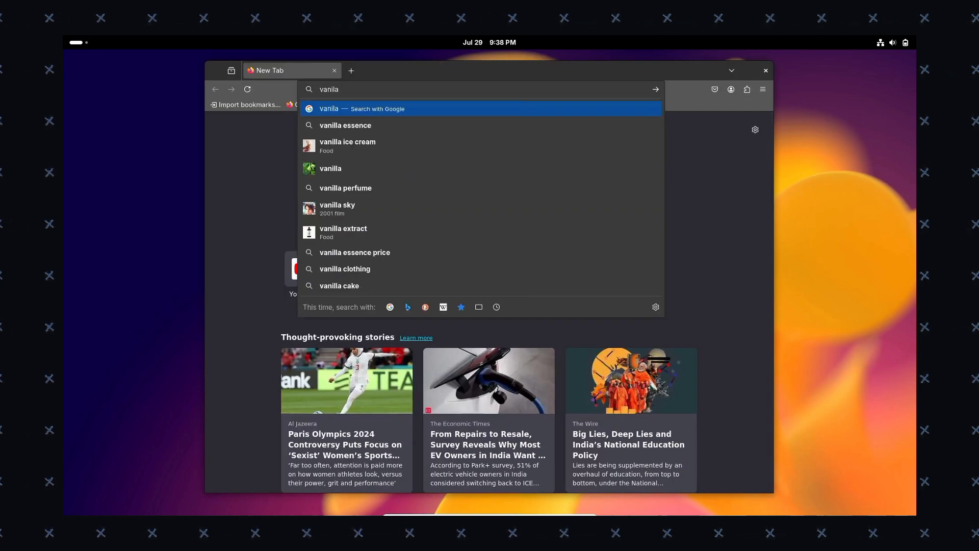
key(BackSpace)
text(la )
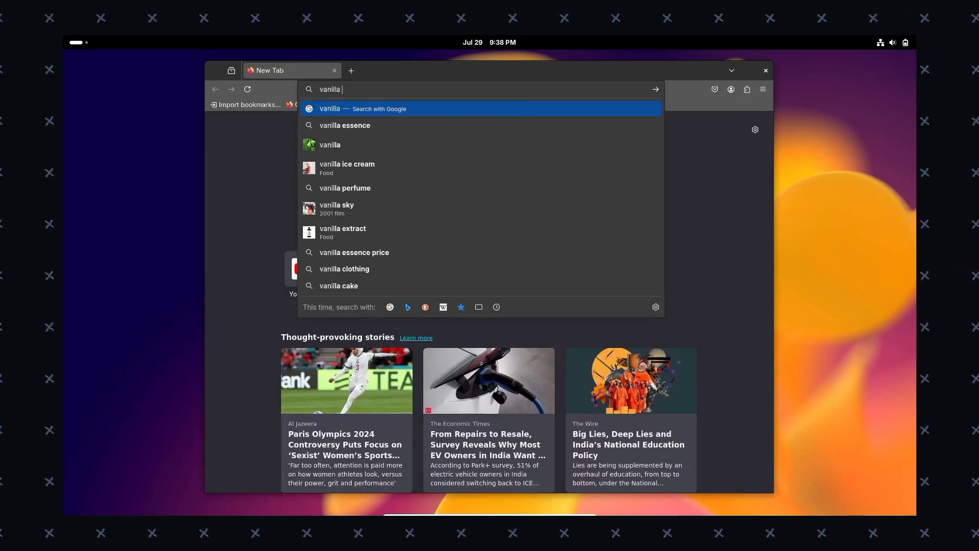
text(os)
key(Return)
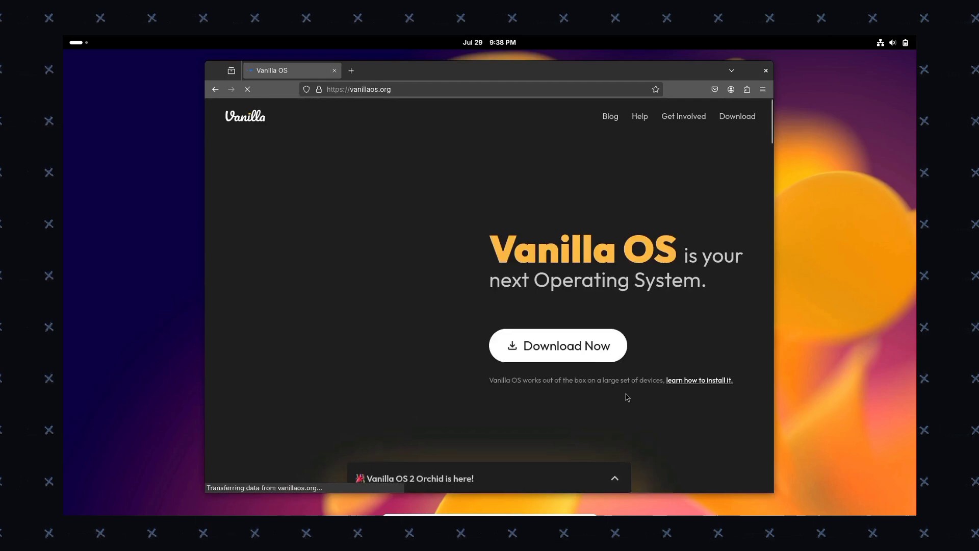
scroll(586, 306, down, 2)
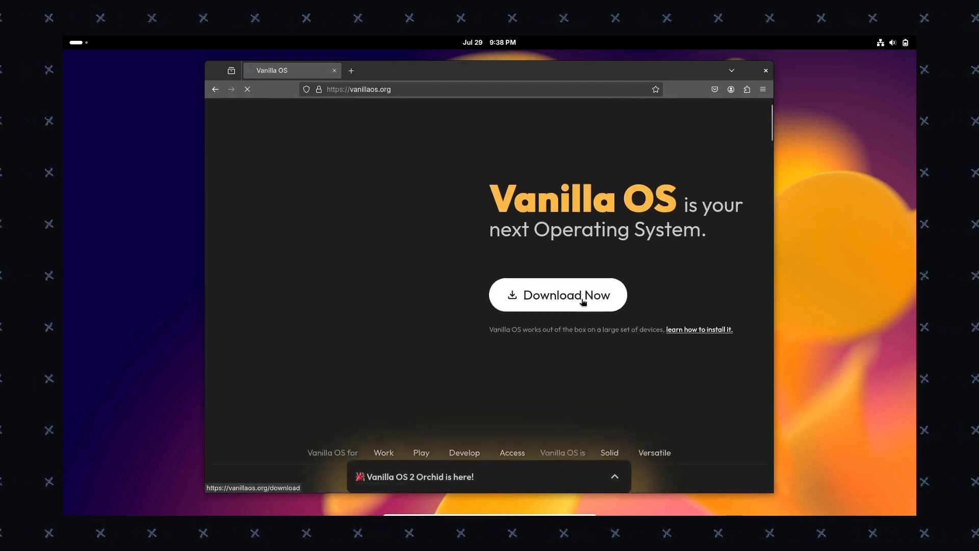